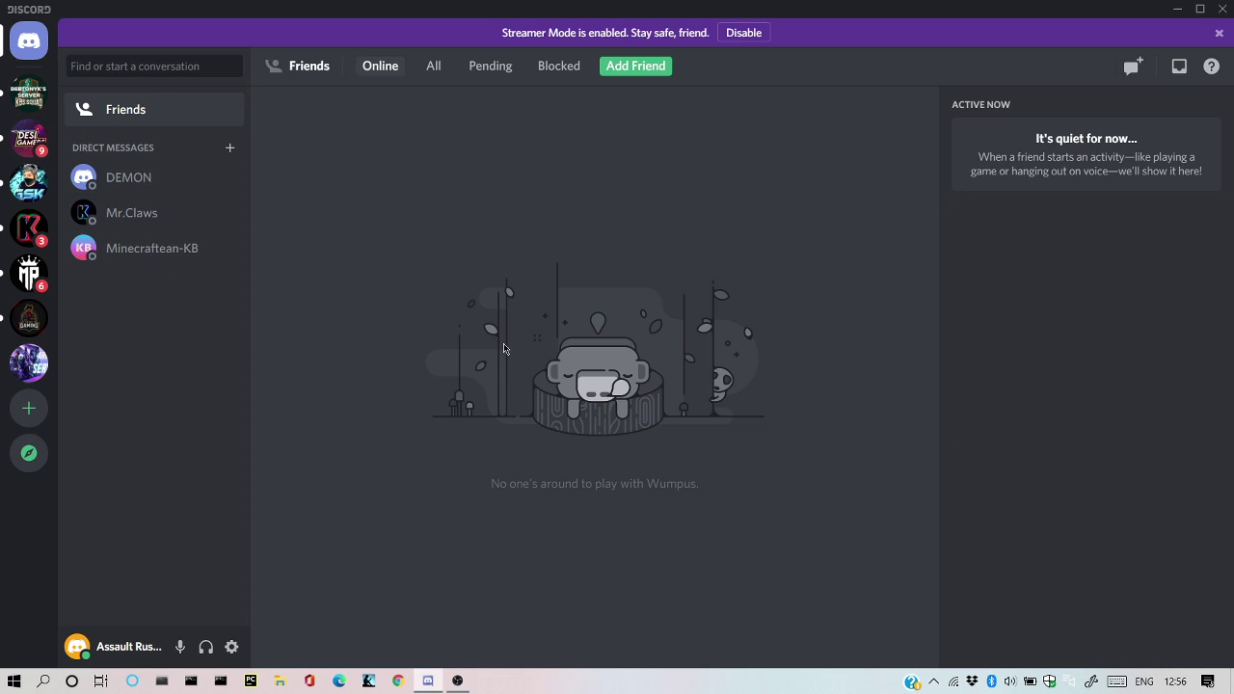
Switch to Google Chrome in a maximized window and search the web for "discord bots"
{"action": "left_click", "coordinate": [398, 681]}
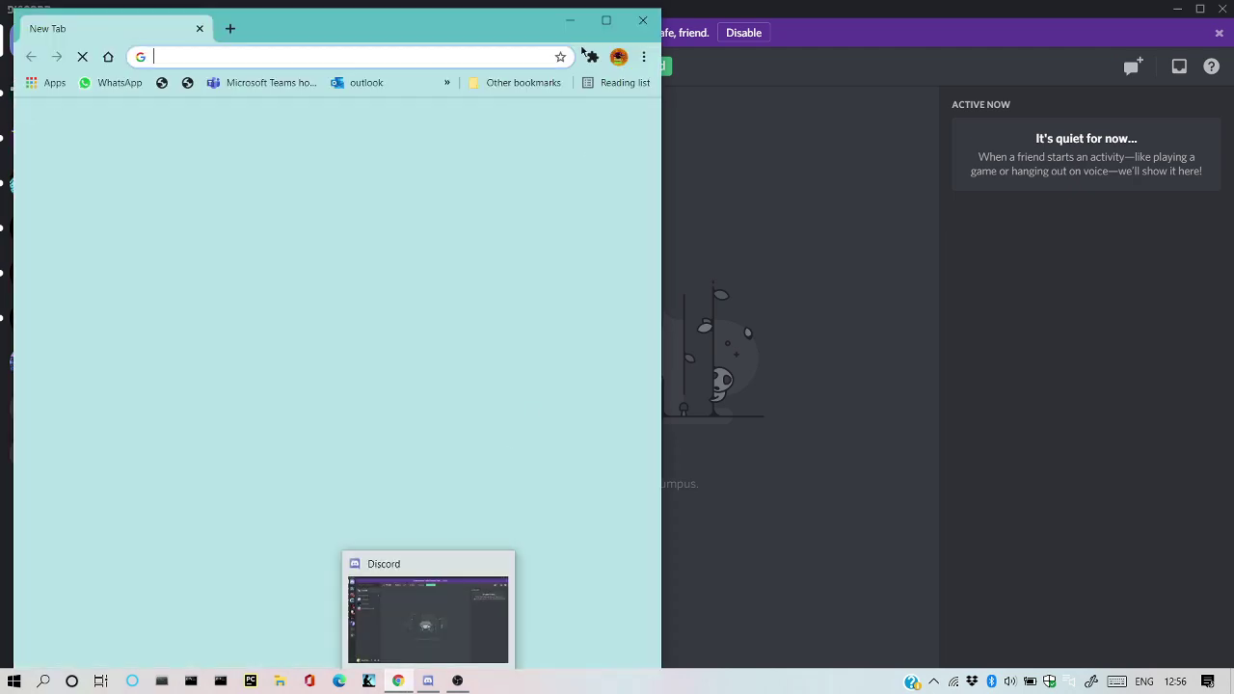
{"action": "left_click", "coordinate": [622, 16]}
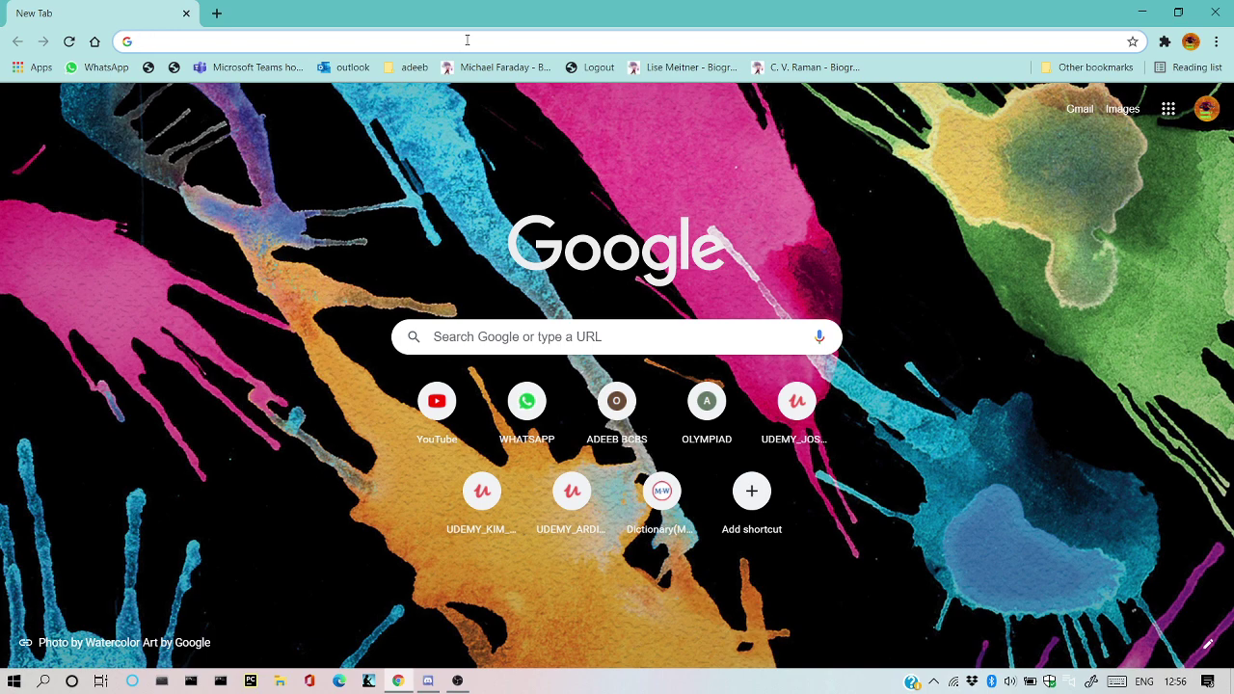
{"action": "type", "text": "discord b"}
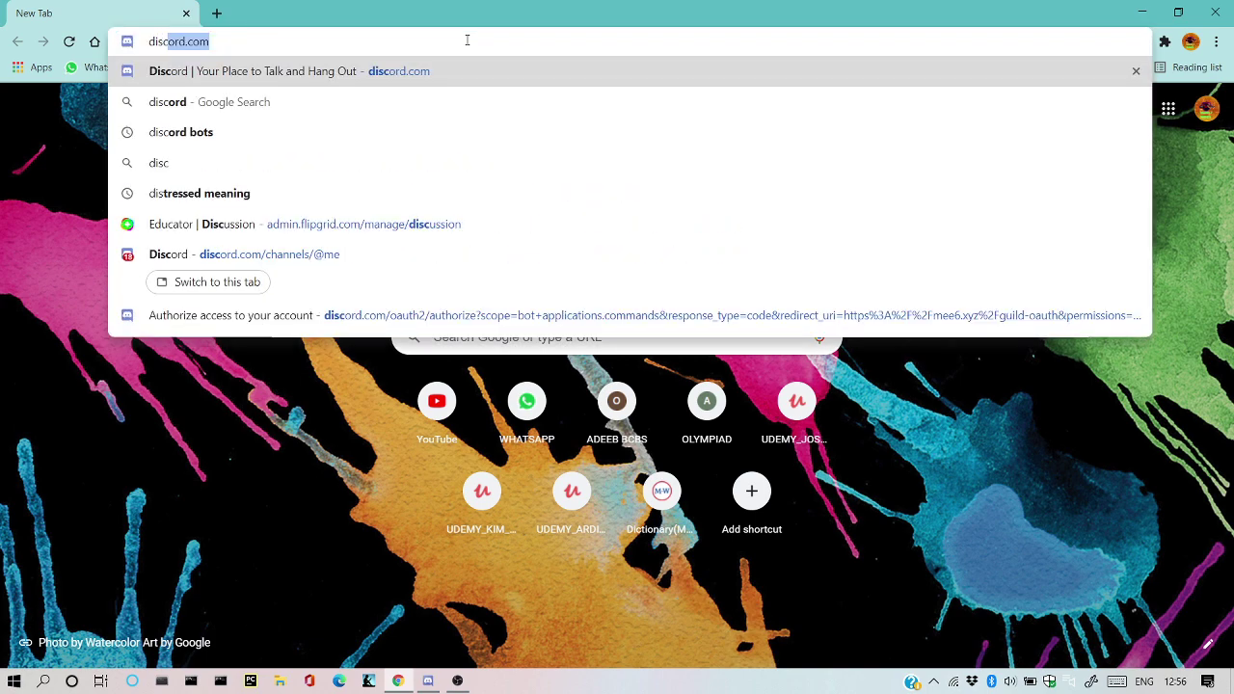
{"action": "type", "text": "ots"}
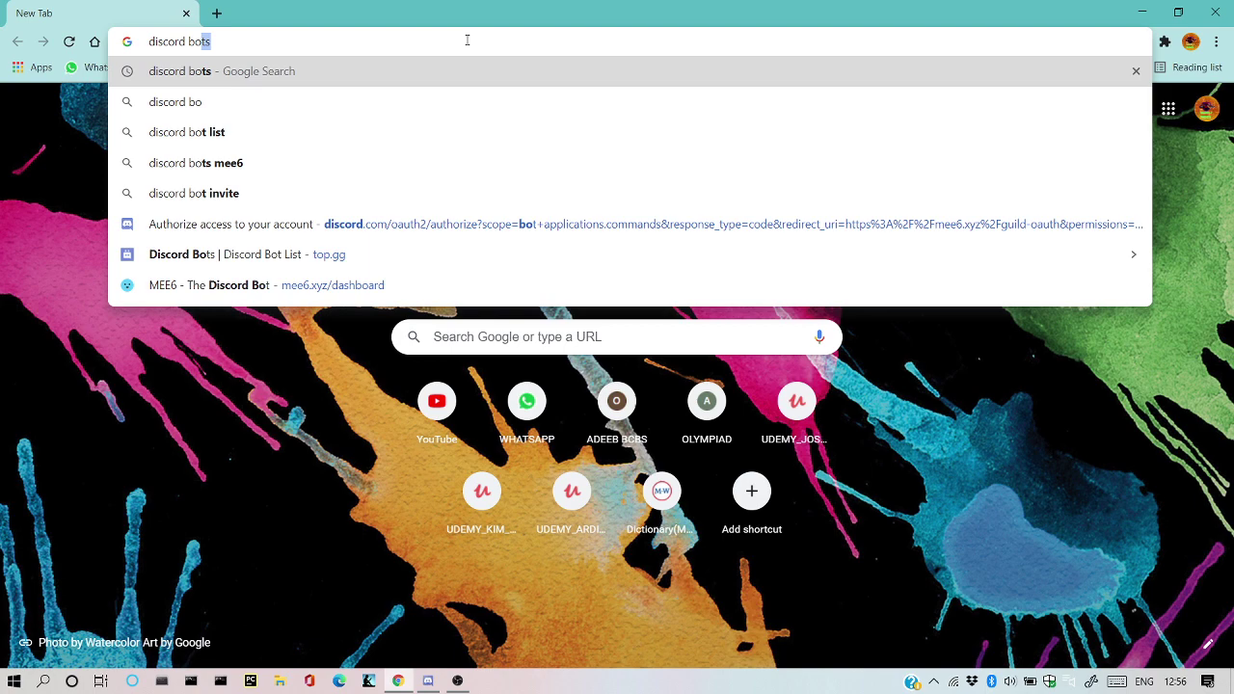
{"action": "key", "text": "Return"}
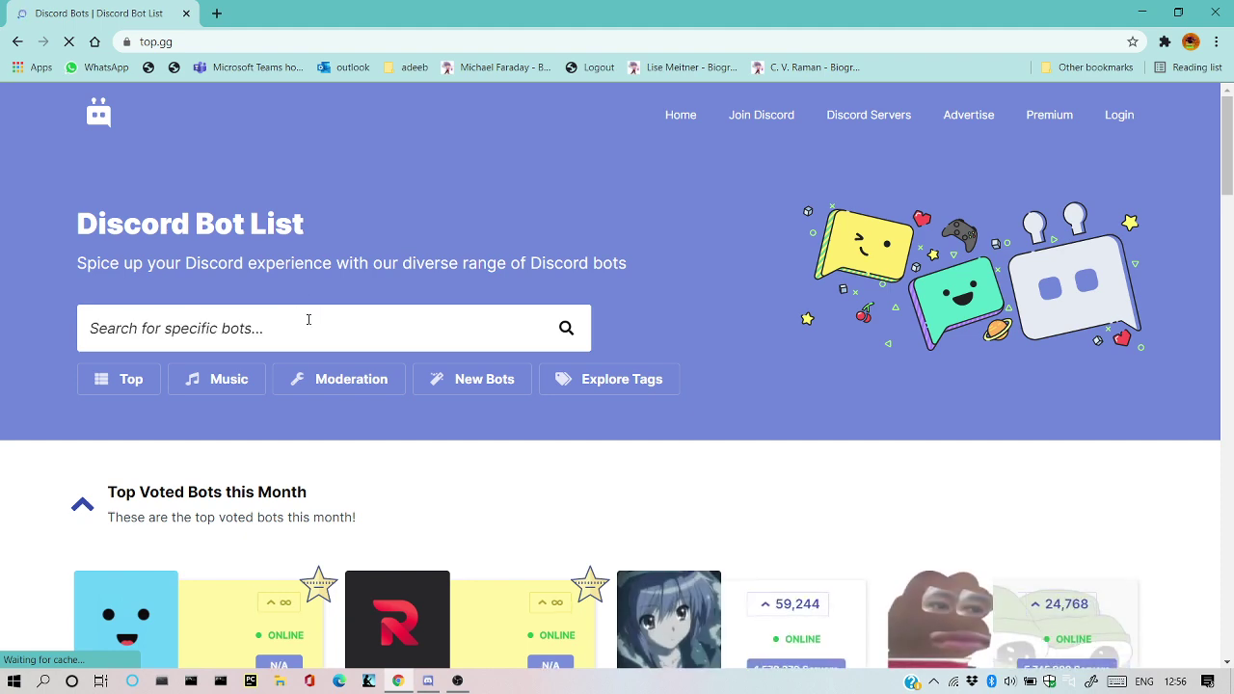
Open the MEE6 bot's page from the Top Voted Bots this Month list on top.gg
{"action": "scroll", "coordinate": [239, 501], "scroll_direction": "down", "scroll_amount": 4}
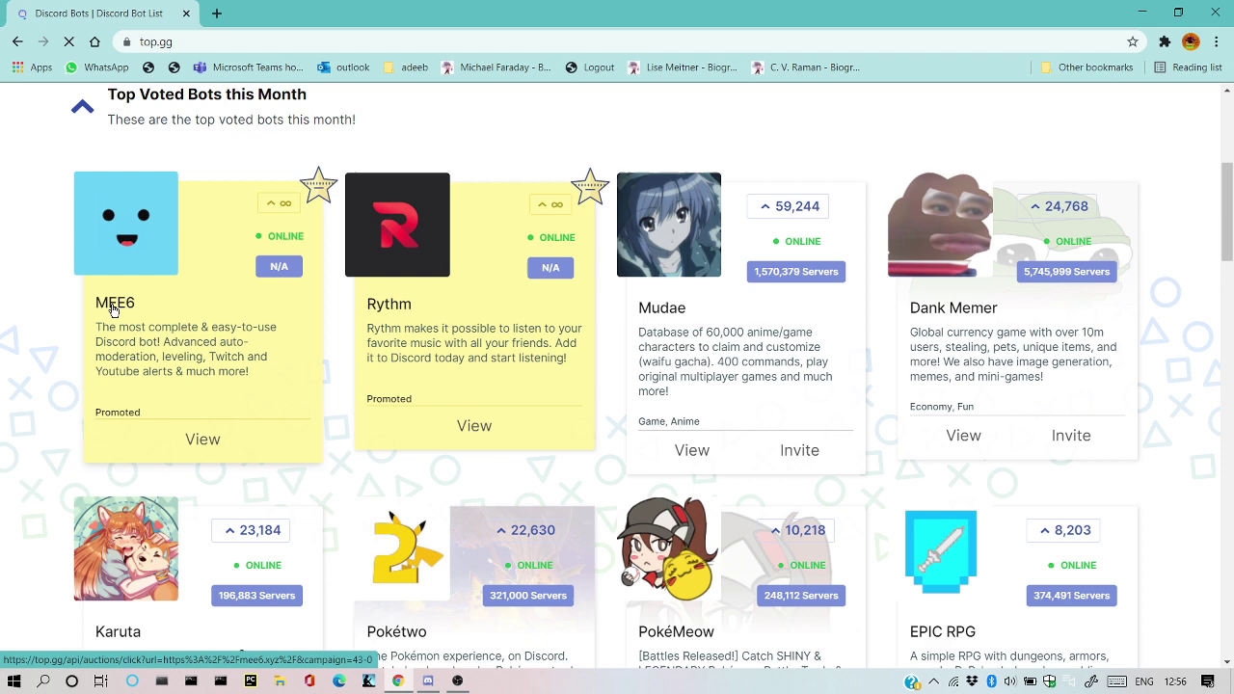
{"action": "left_click", "coordinate": [195, 449]}
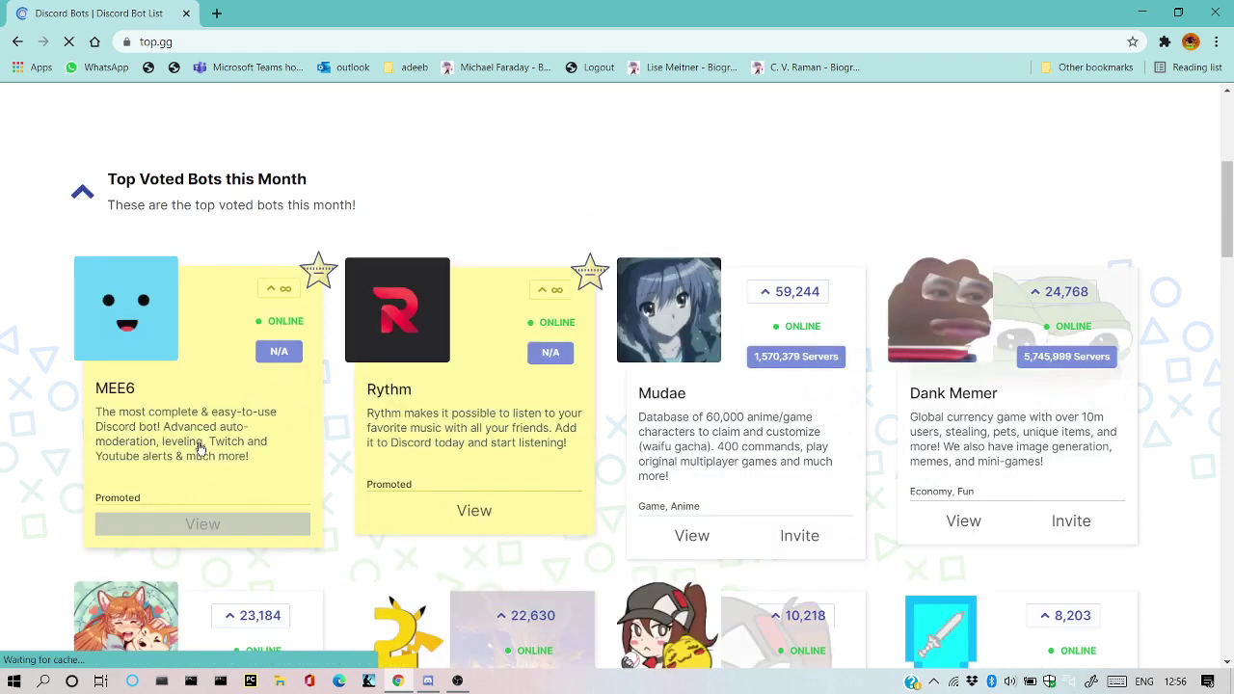
{"action": "left_click", "coordinate": [214, 528]}
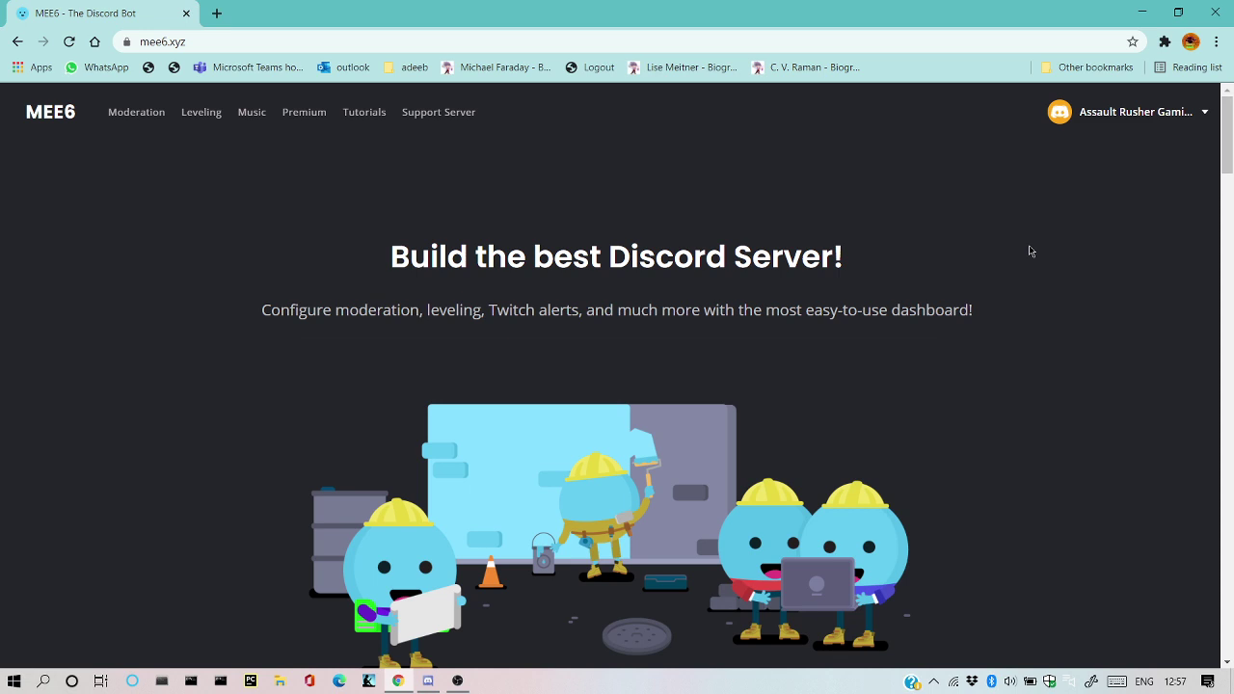
Start adding MEE6 to Discord and choose the ARG UNIVERSAL server for its setup
{"action": "scroll", "coordinate": [1028, 250], "scroll_direction": "down", "scroll_amount": 5}
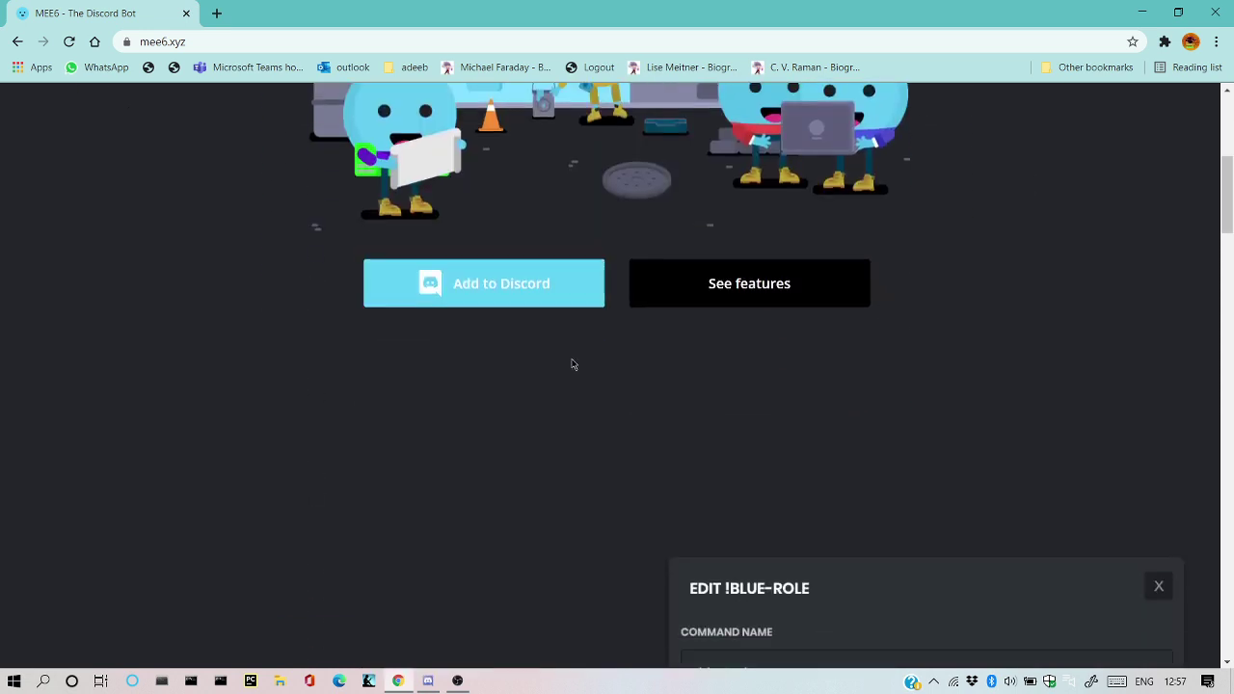
{"action": "left_click", "coordinate": [531, 285]}
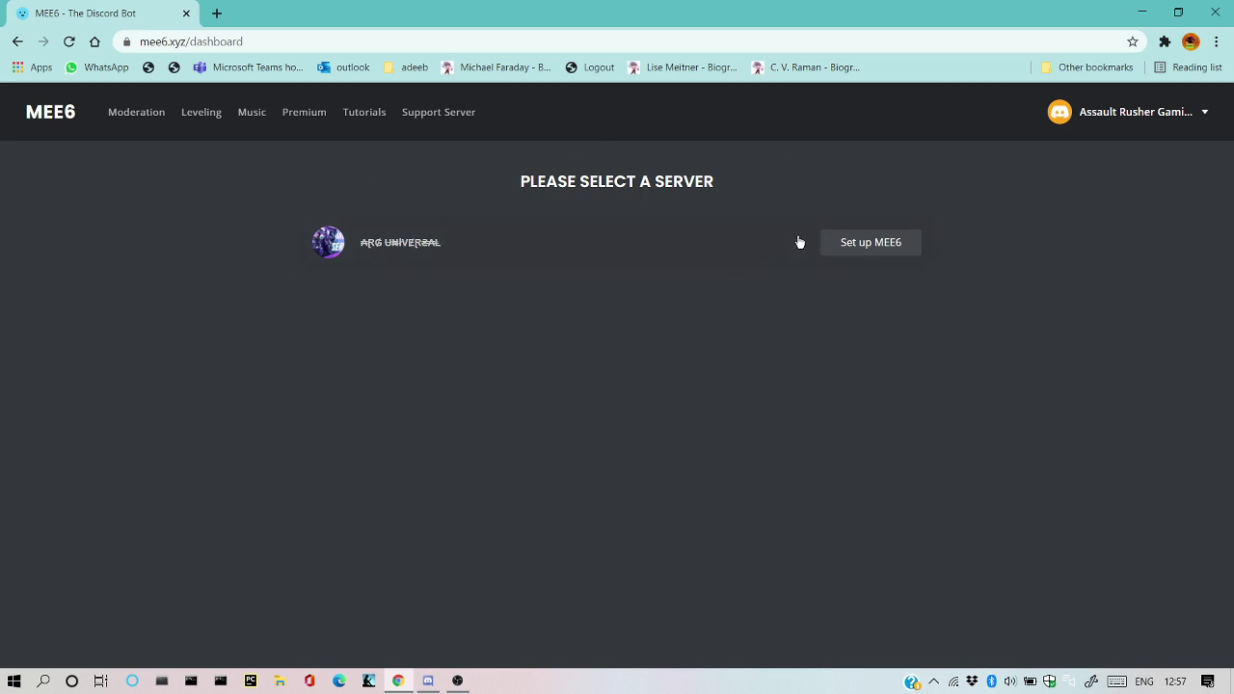
{"action": "left_click", "coordinate": [888, 244]}
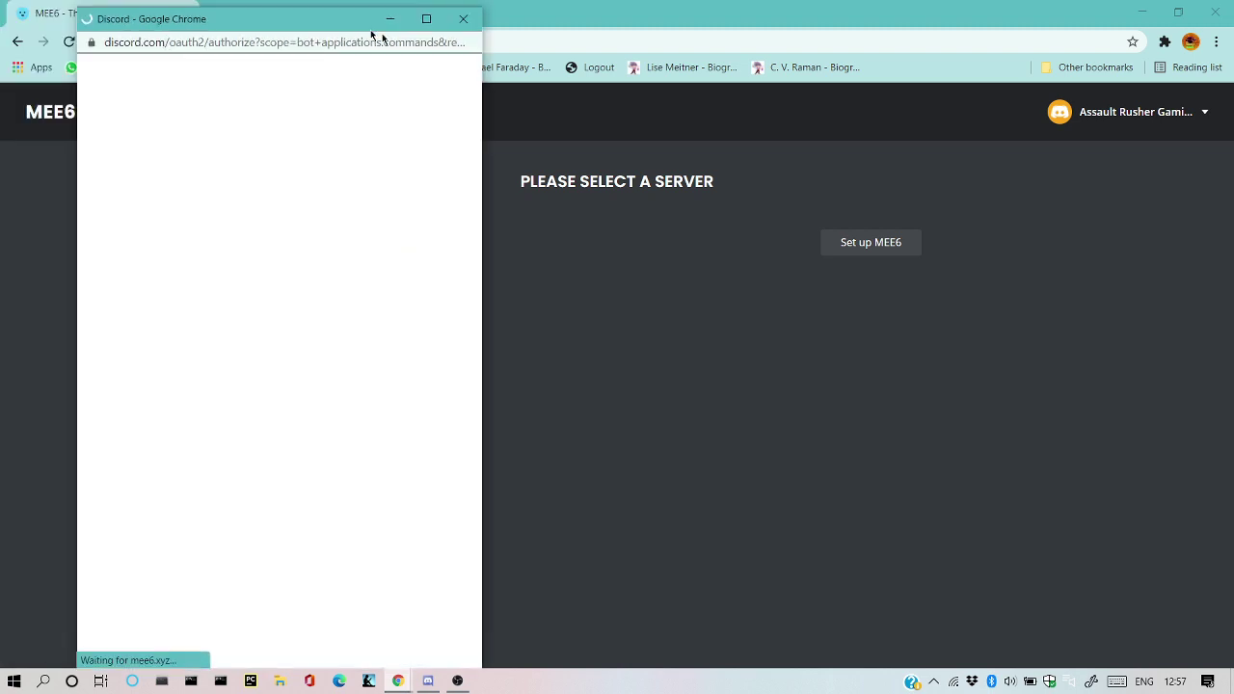
Authorize MEE6 on the ARG UNIVERSAL server with all requested permissions and complete the human verification
{"action": "left_click_drag", "start_coordinate": [375, 36], "coordinate": [544, 68]}
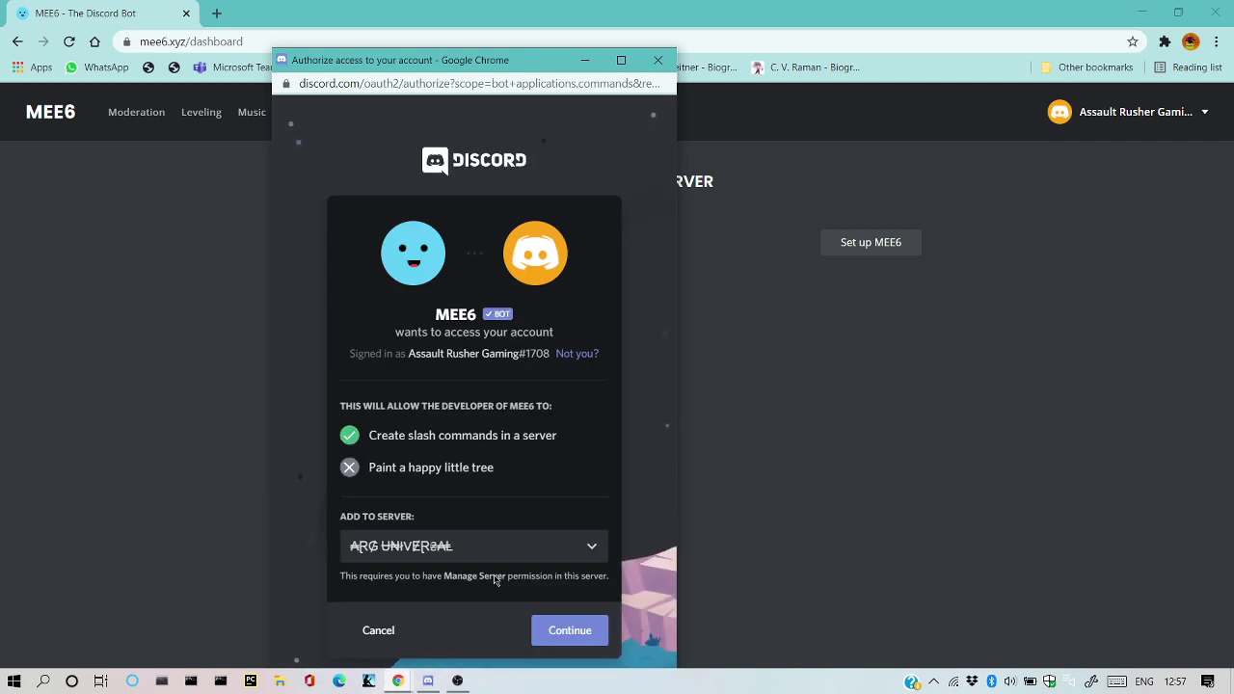
{"action": "left_click", "coordinate": [569, 630]}
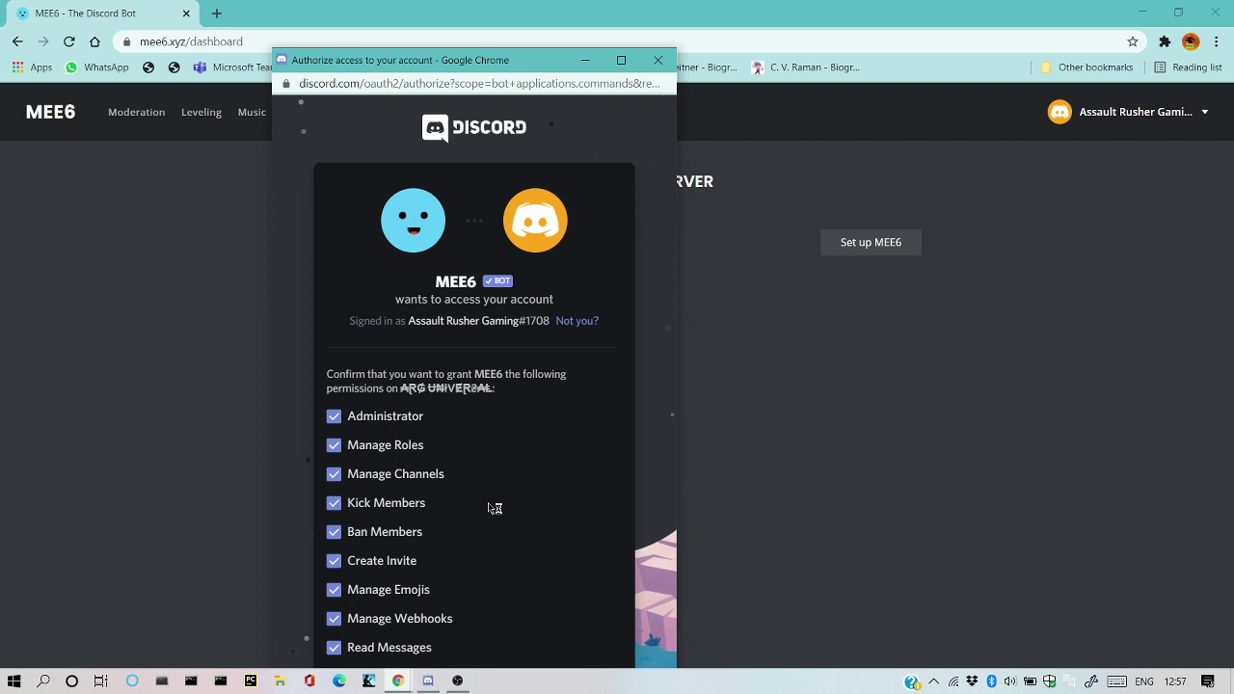
{"action": "scroll", "coordinate": [495, 508], "scroll_direction": "down", "scroll_amount": 1}
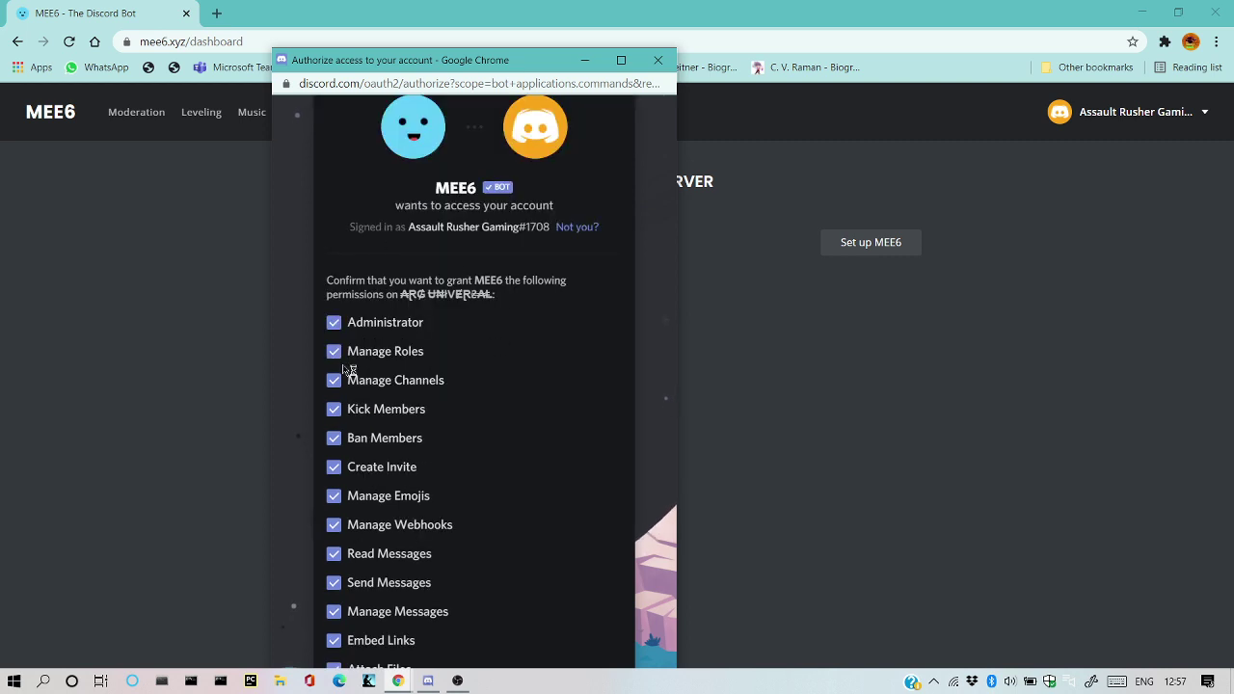
{"action": "scroll", "coordinate": [402, 421], "scroll_direction": "down", "scroll_amount": 3}
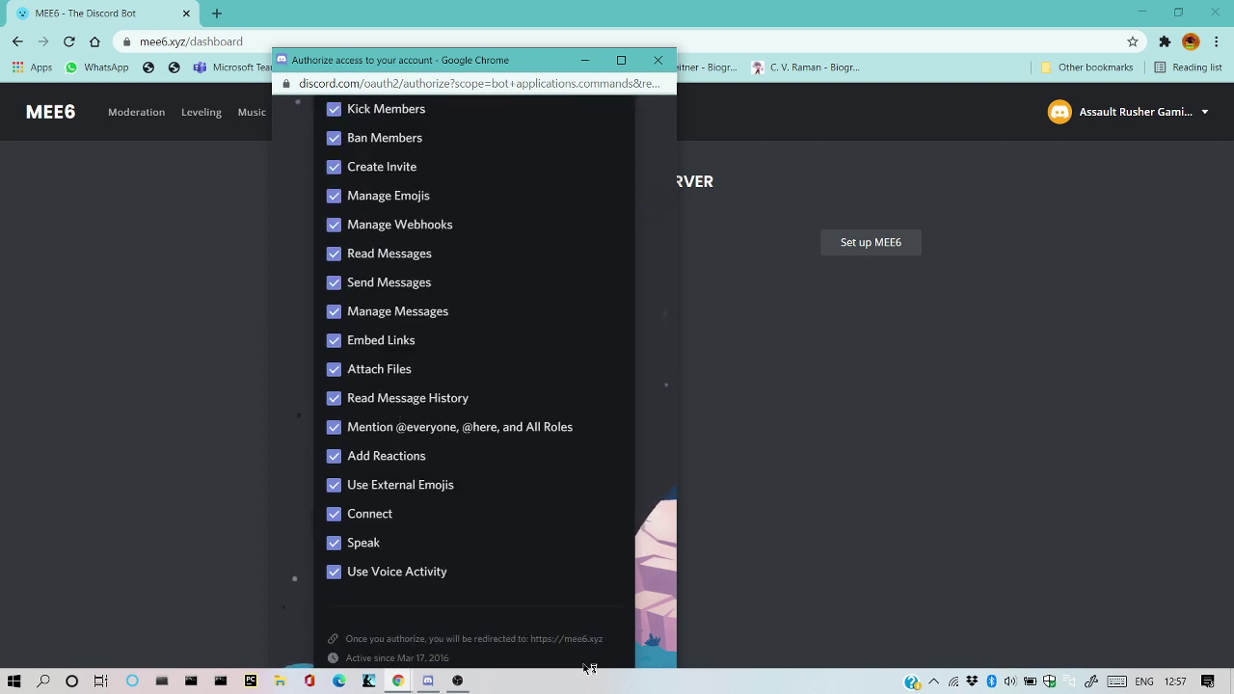
{"action": "scroll", "coordinate": [573, 569], "scroll_direction": "down", "scroll_amount": 1}
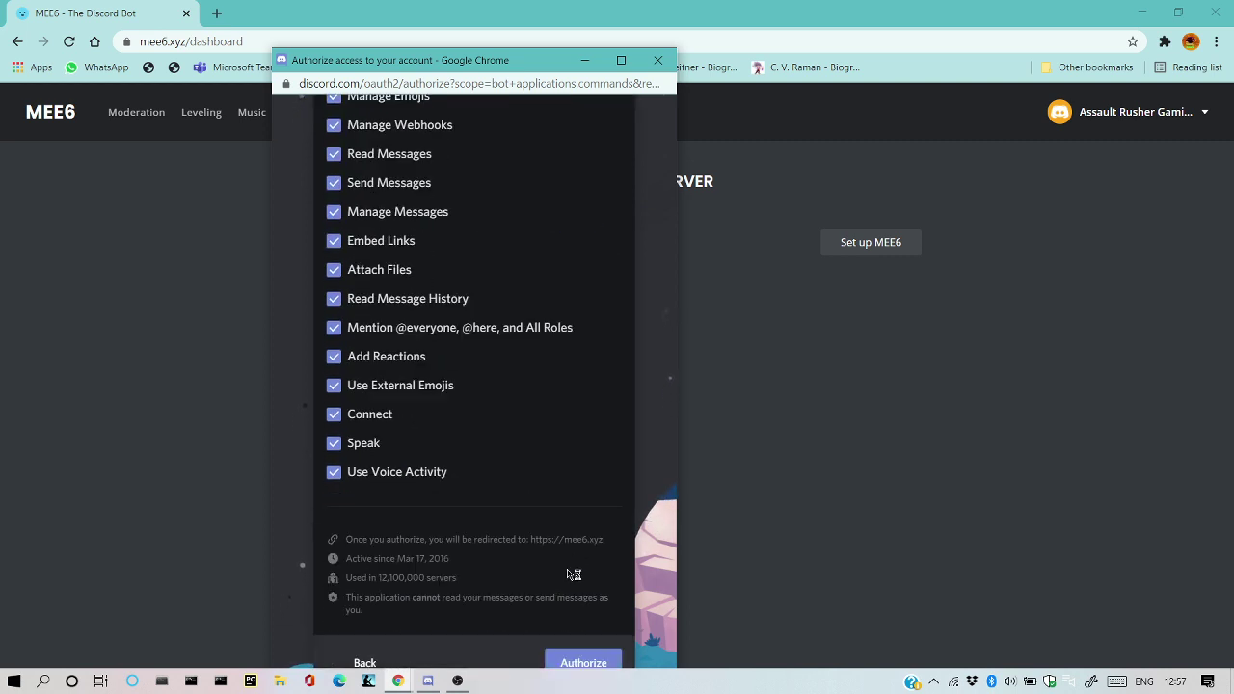
{"action": "left_click", "coordinate": [597, 663]}
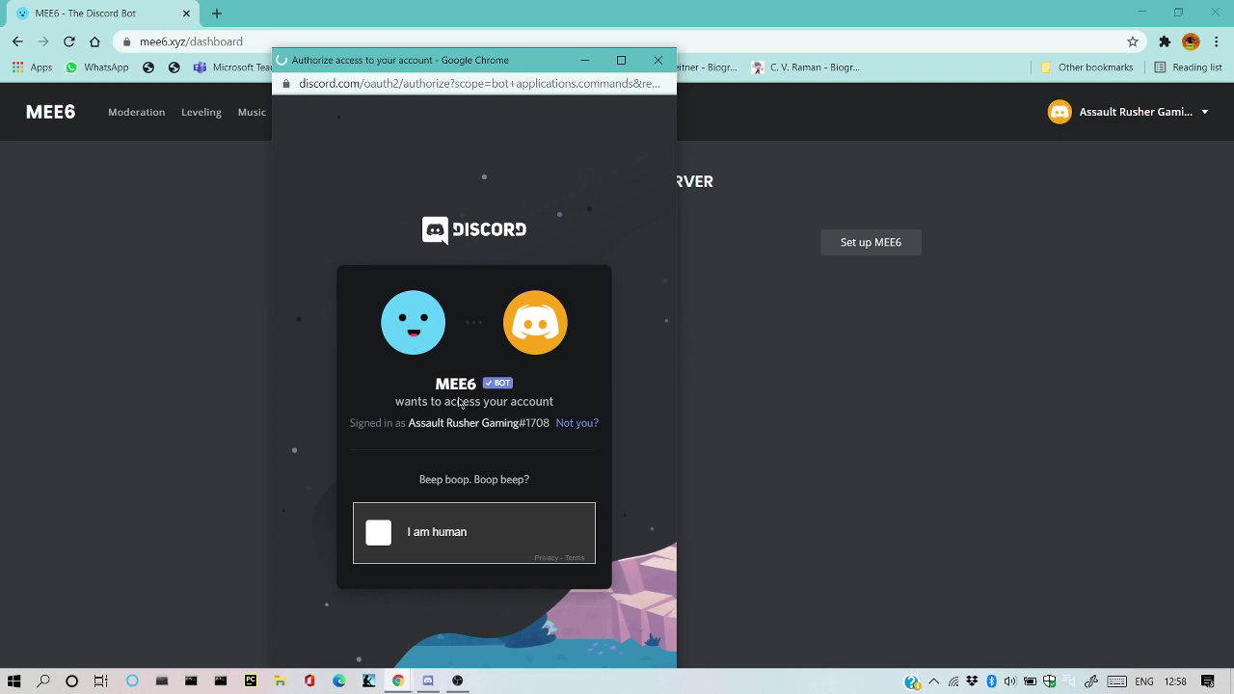
{"action": "left_click_drag", "start_coordinate": [541, 60], "coordinate": [550, 13]}
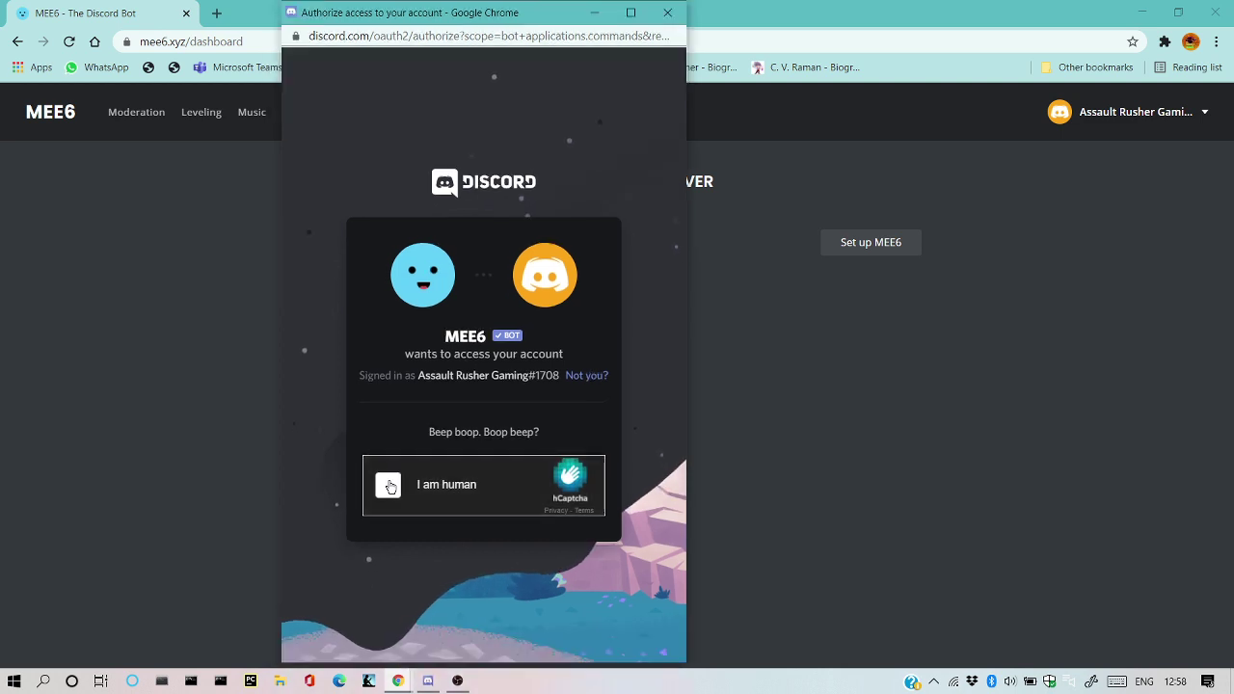
{"action": "left_click", "coordinate": [390, 486]}
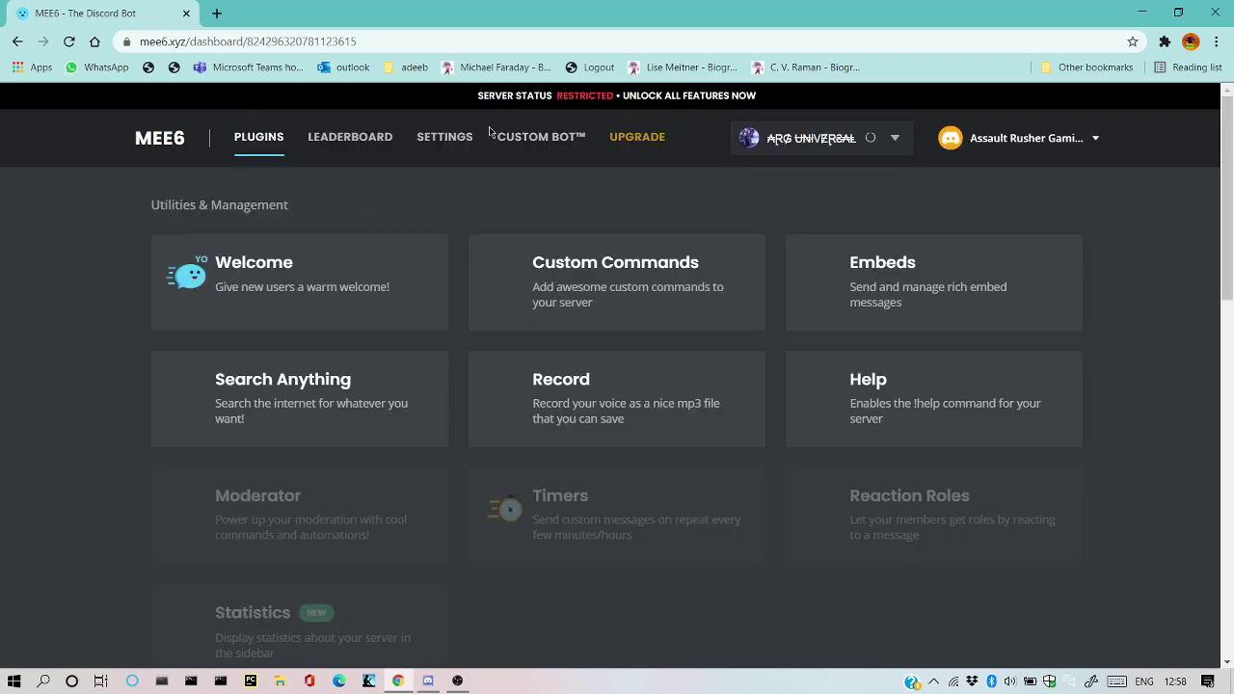
Switch to Discord and check the ARG UNIVERSAL server's general channel and member list for MEE6
{"action": "left_click", "coordinate": [439, 686]}
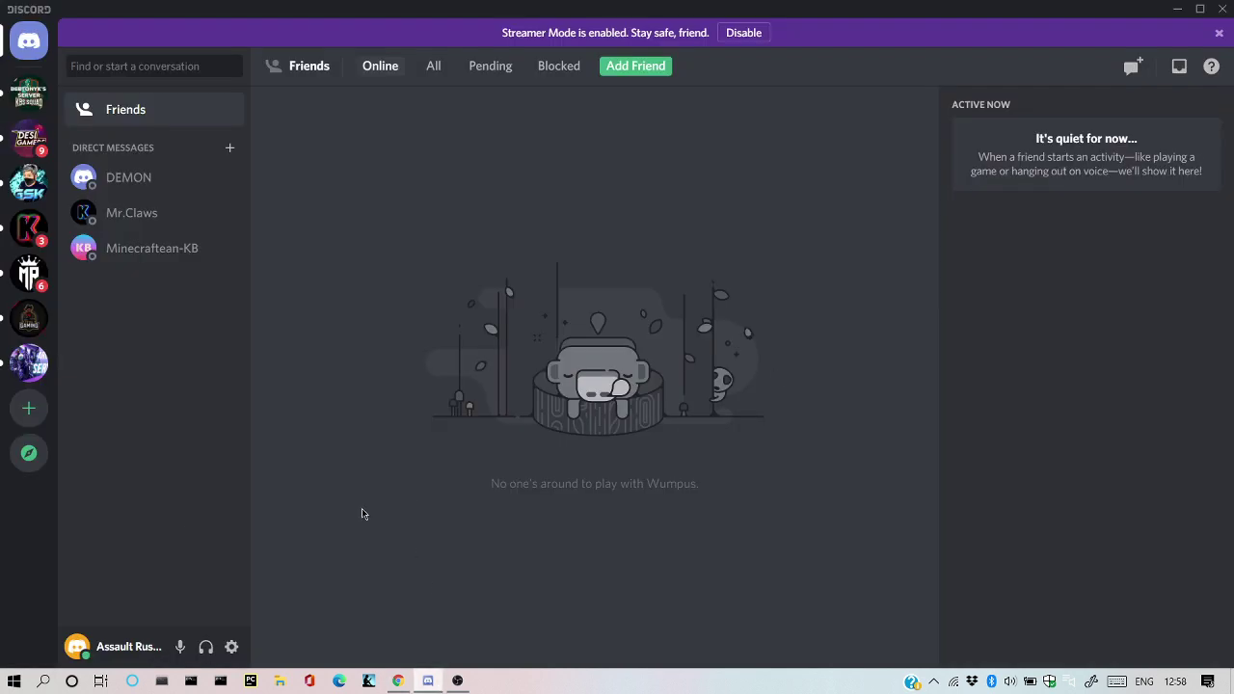
{"action": "left_click", "coordinate": [29, 367]}
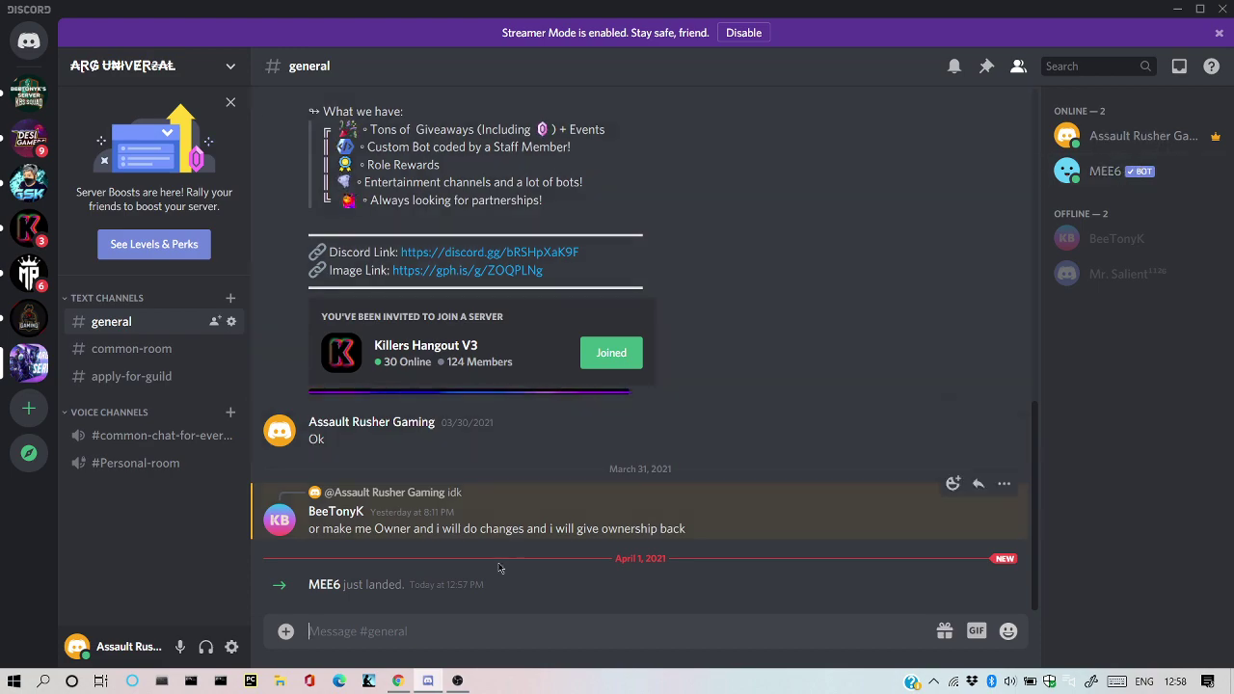
Return to Chrome and review the MEE6 dashboard's plugins, trying the YouTube connector and declining the Premium upgrade
{"action": "left_click", "coordinate": [397, 681]}
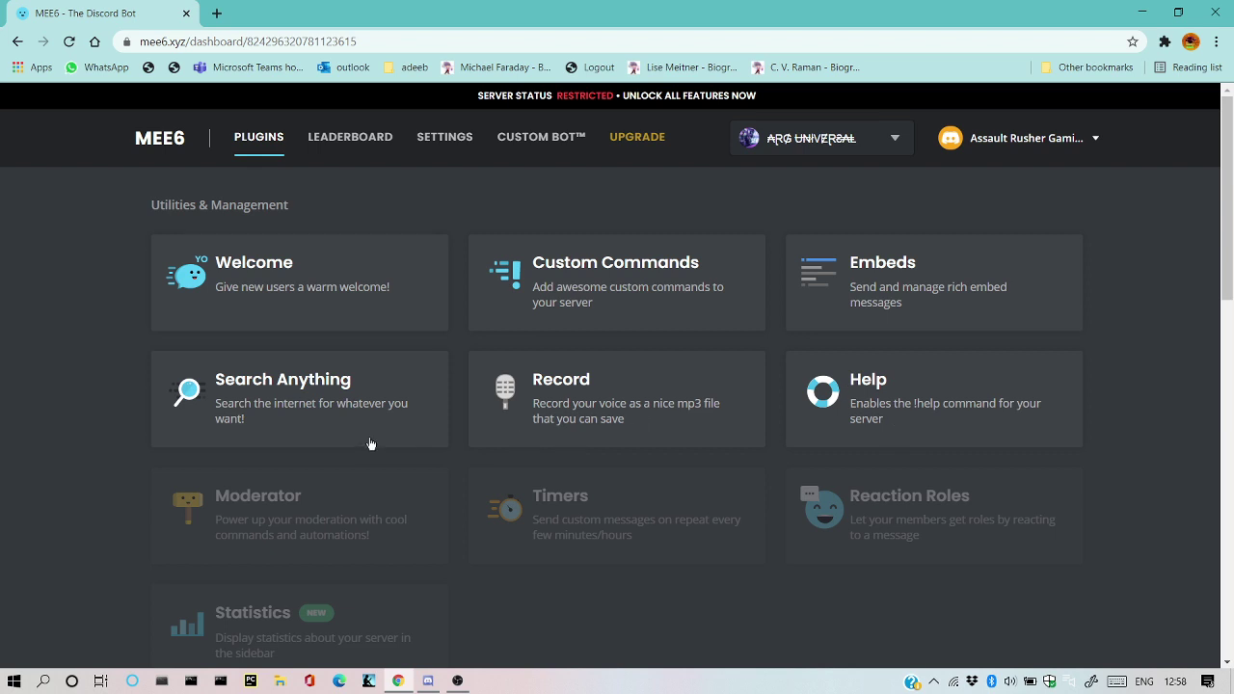
{"action": "scroll", "coordinate": [193, 496], "scroll_direction": "down", "scroll_amount": 3}
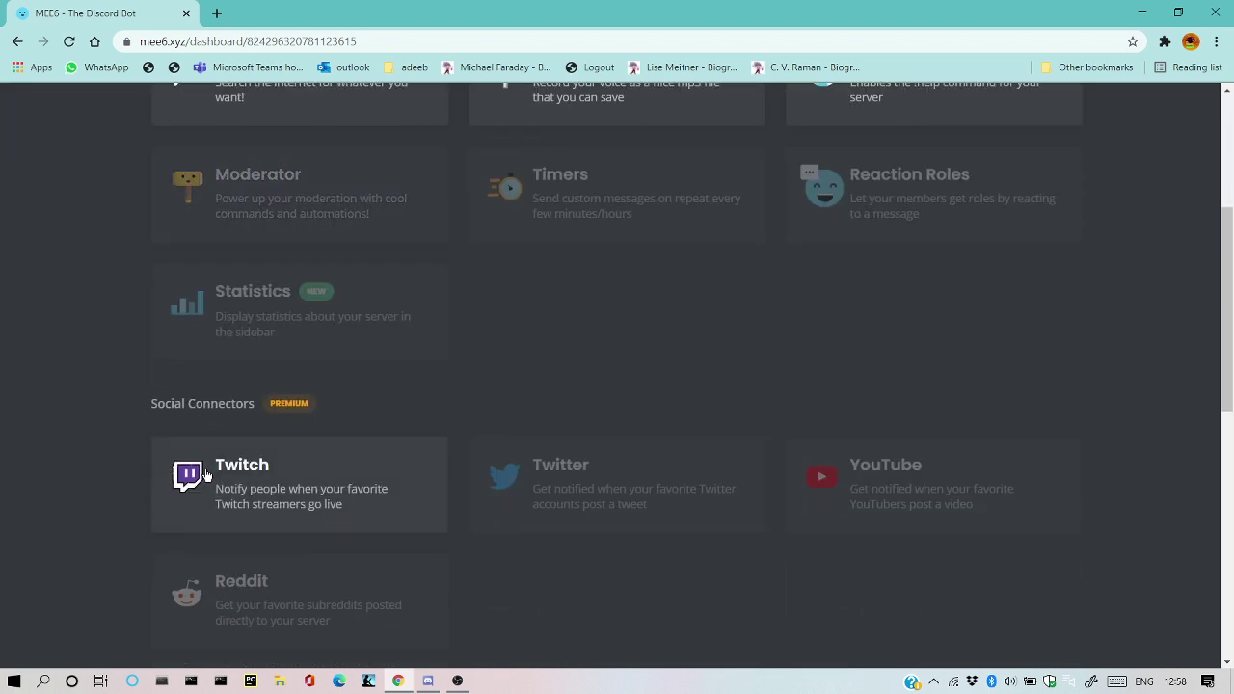
{"action": "scroll", "coordinate": [206, 474], "scroll_direction": "up", "scroll_amount": 2}
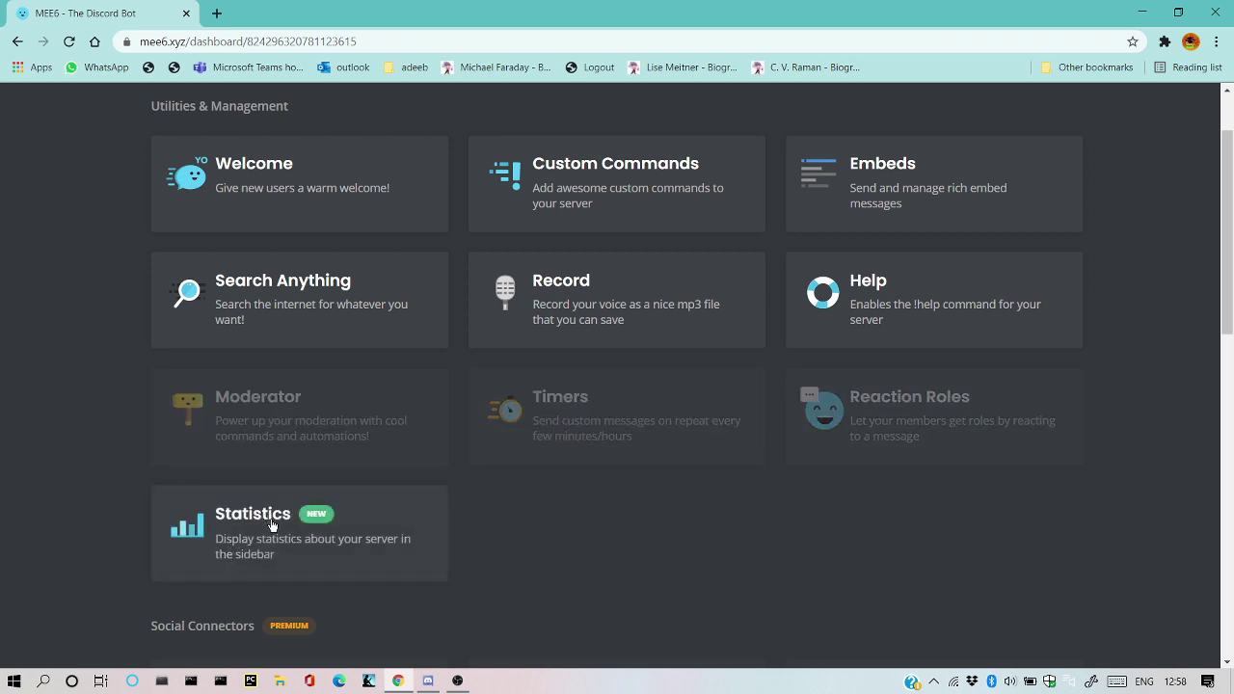
{"action": "scroll", "coordinate": [272, 525], "scroll_direction": "down", "scroll_amount": 4}
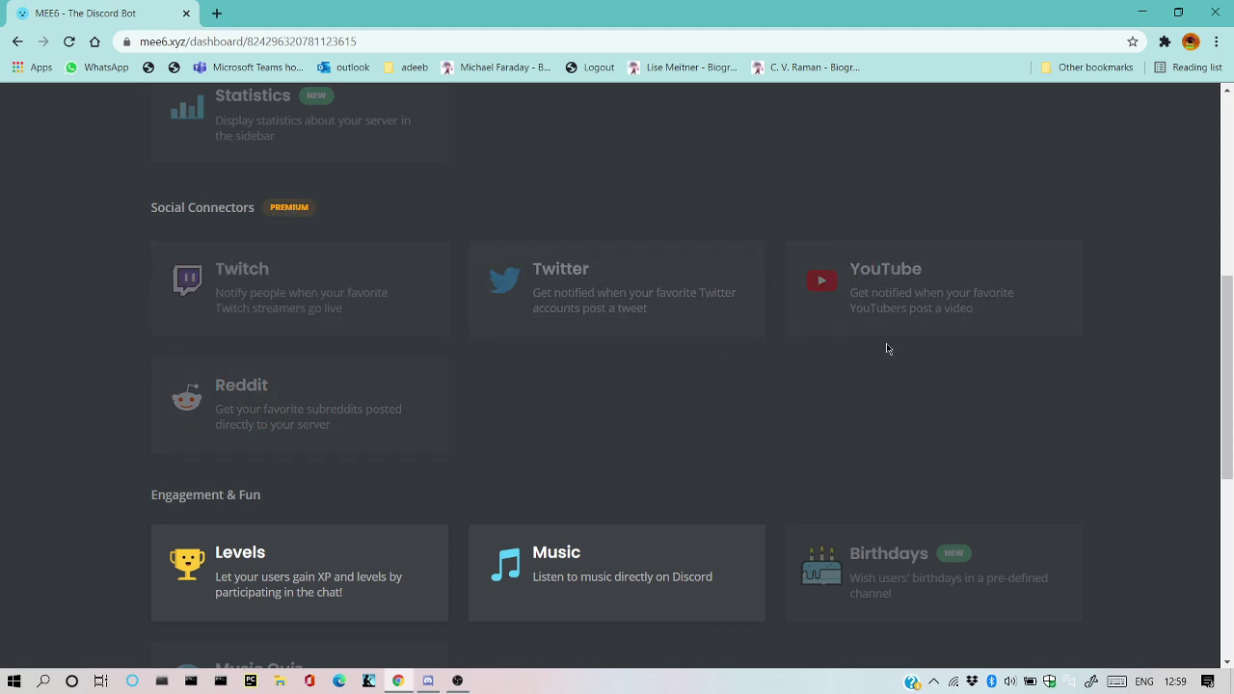
{"action": "left_click", "coordinate": [1003, 296]}
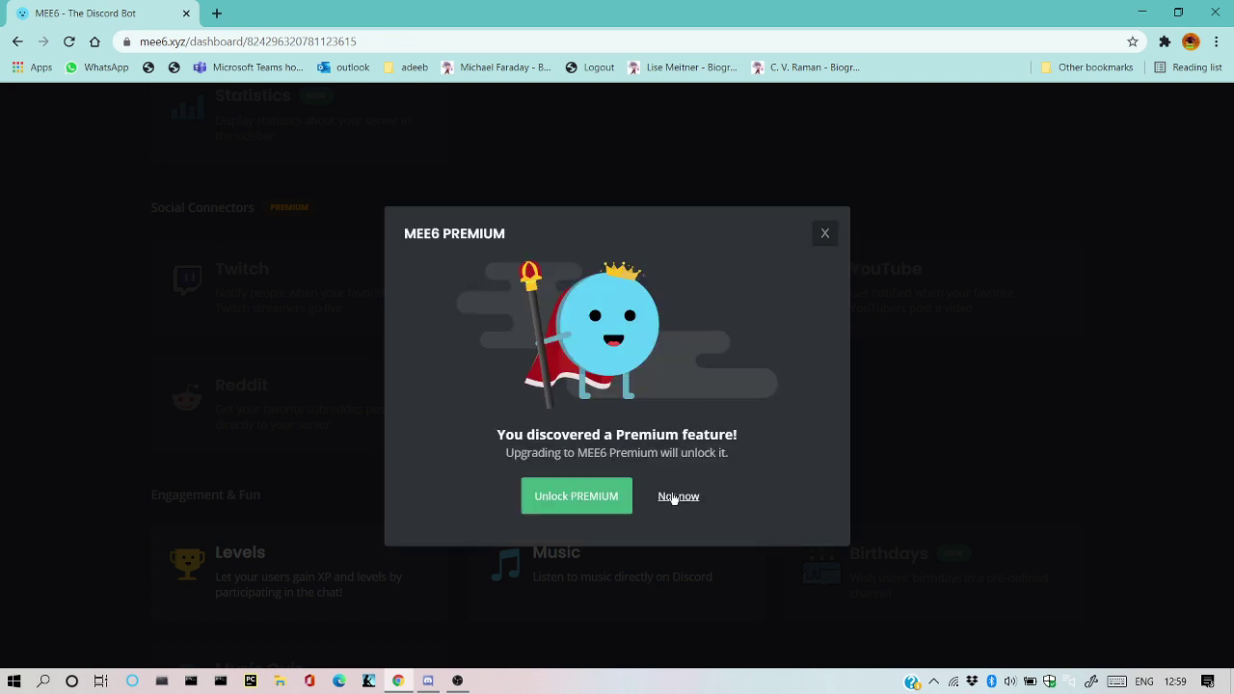
{"action": "left_click", "coordinate": [674, 497]}
{"action": "scroll", "coordinate": [331, 473], "scroll_direction": "down", "scroll_amount": 2}
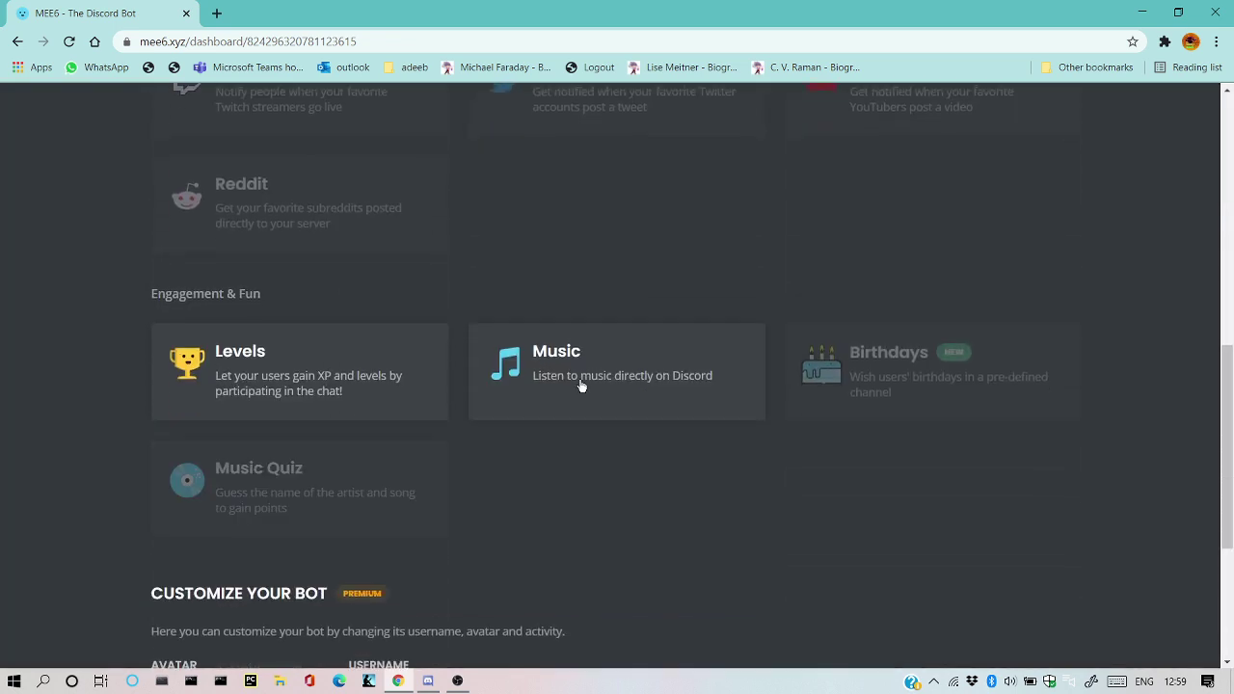
Open the Music plugin and examine its commands and music controller, trying the voice channel selection and declining Premium
{"action": "left_click", "coordinate": [479, 416]}
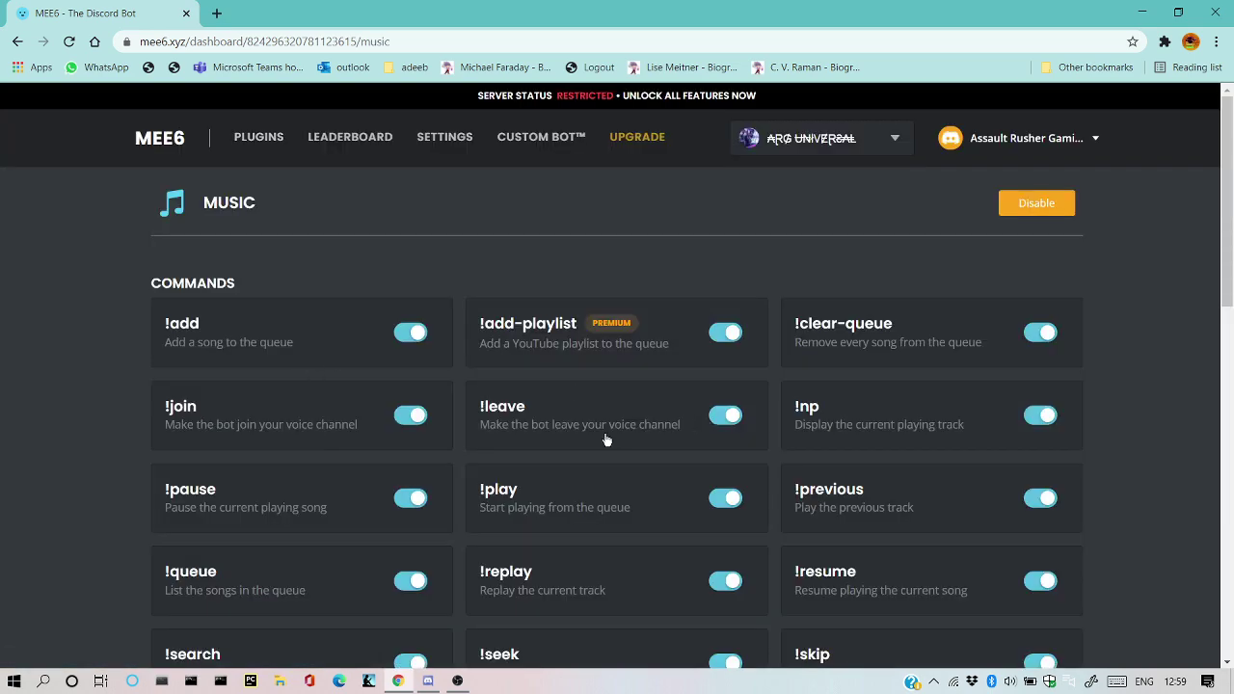
{"action": "scroll", "coordinate": [563, 432], "scroll_direction": "down", "scroll_amount": 4}
{"action": "scroll", "coordinate": [564, 431], "scroll_direction": "down", "scroll_amount": 1}
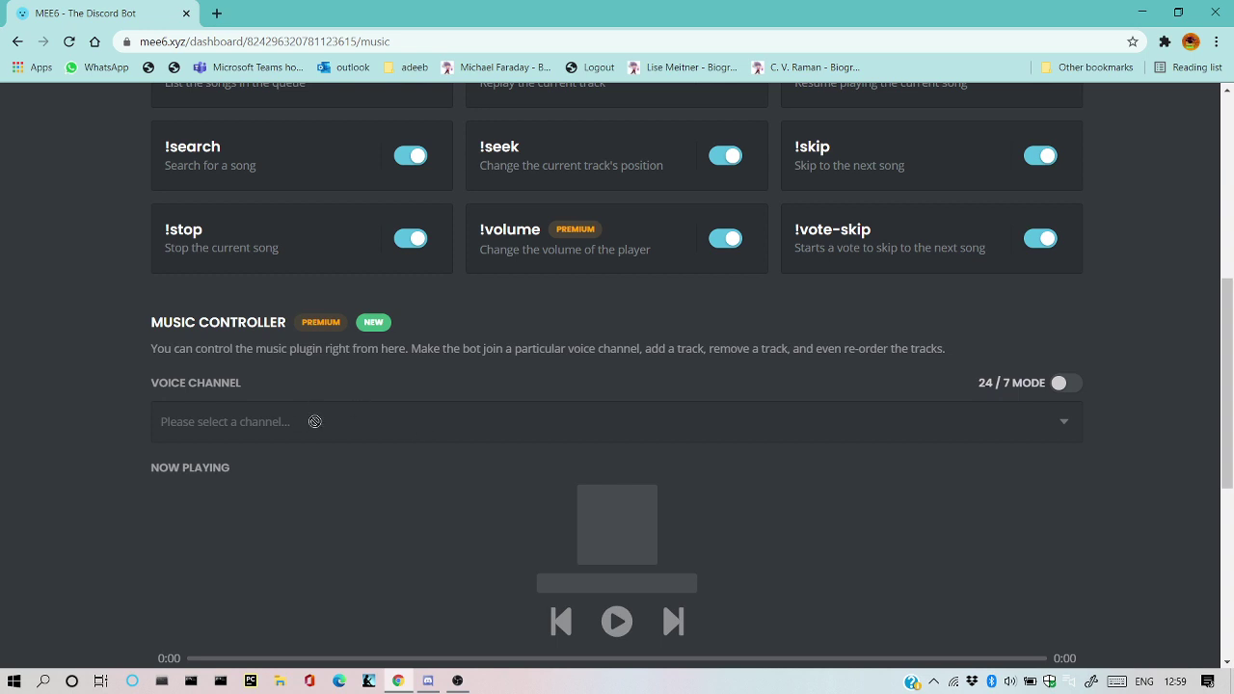
{"action": "left_click", "coordinate": [242, 434]}
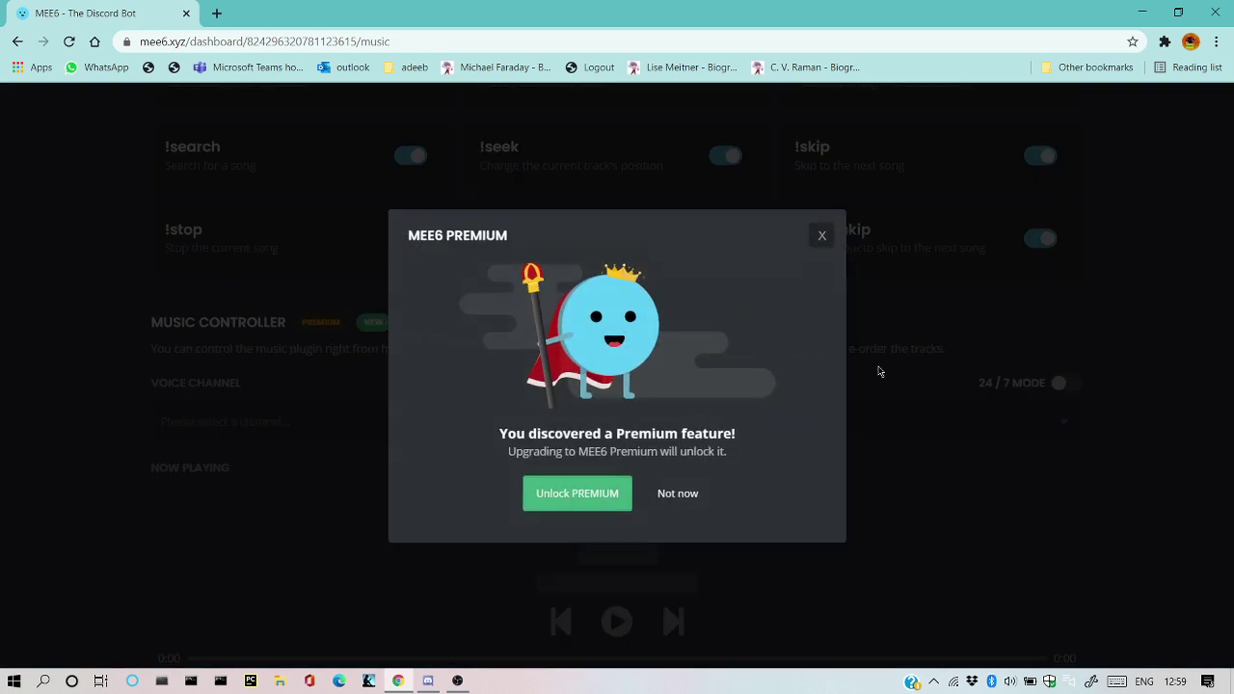
{"action": "left_click", "coordinate": [678, 495]}
{"action": "scroll", "coordinate": [516, 596], "scroll_direction": "down", "scroll_amount": 2}
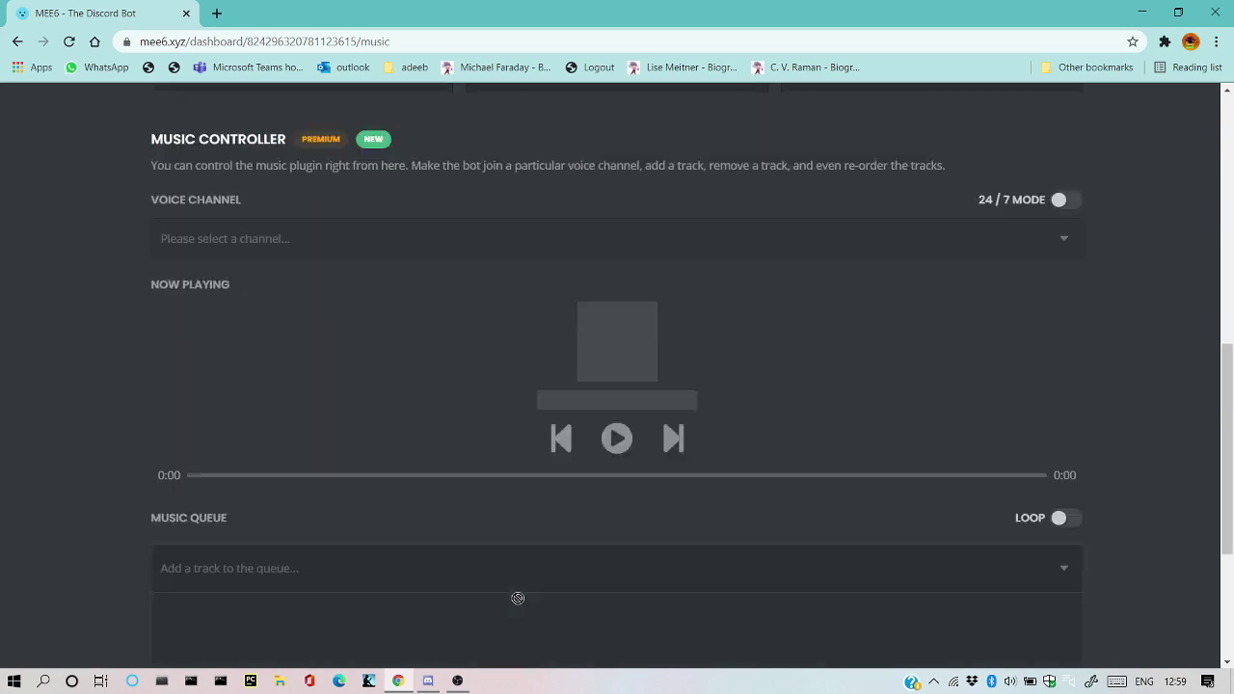
{"action": "scroll", "coordinate": [517, 599], "scroll_direction": "up", "scroll_amount": 7}
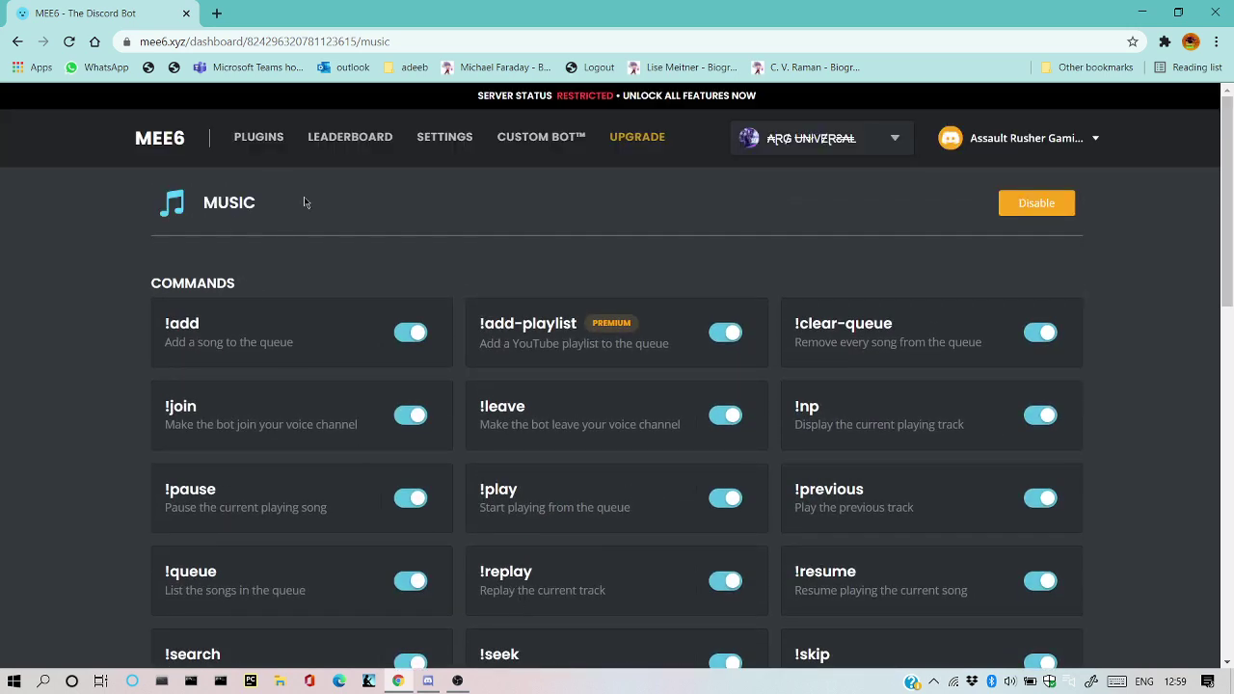
Go back to the plugin overview and look over the Engagement & Fun plugins and the bot customization options
{"action": "left_click", "coordinate": [18, 42]}
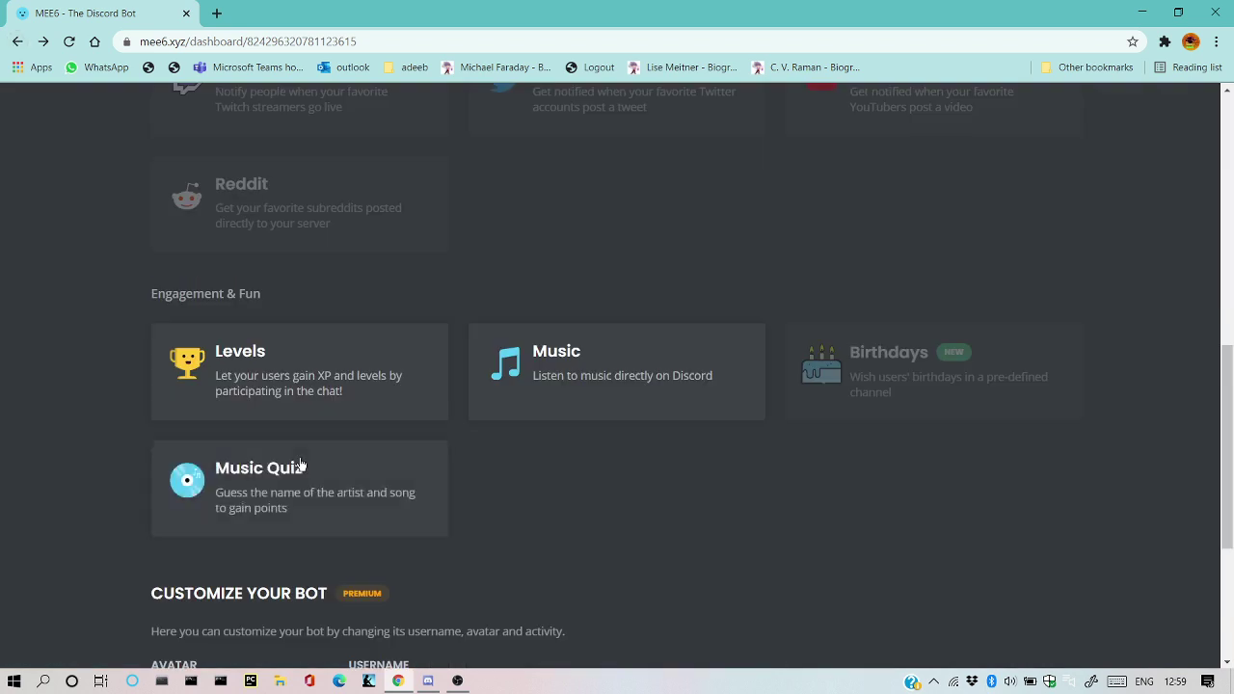
{"action": "scroll", "coordinate": [300, 465], "scroll_direction": "down", "scroll_amount": 1}
{"action": "scroll", "coordinate": [301, 465], "scroll_direction": "down", "scroll_amount": 2}
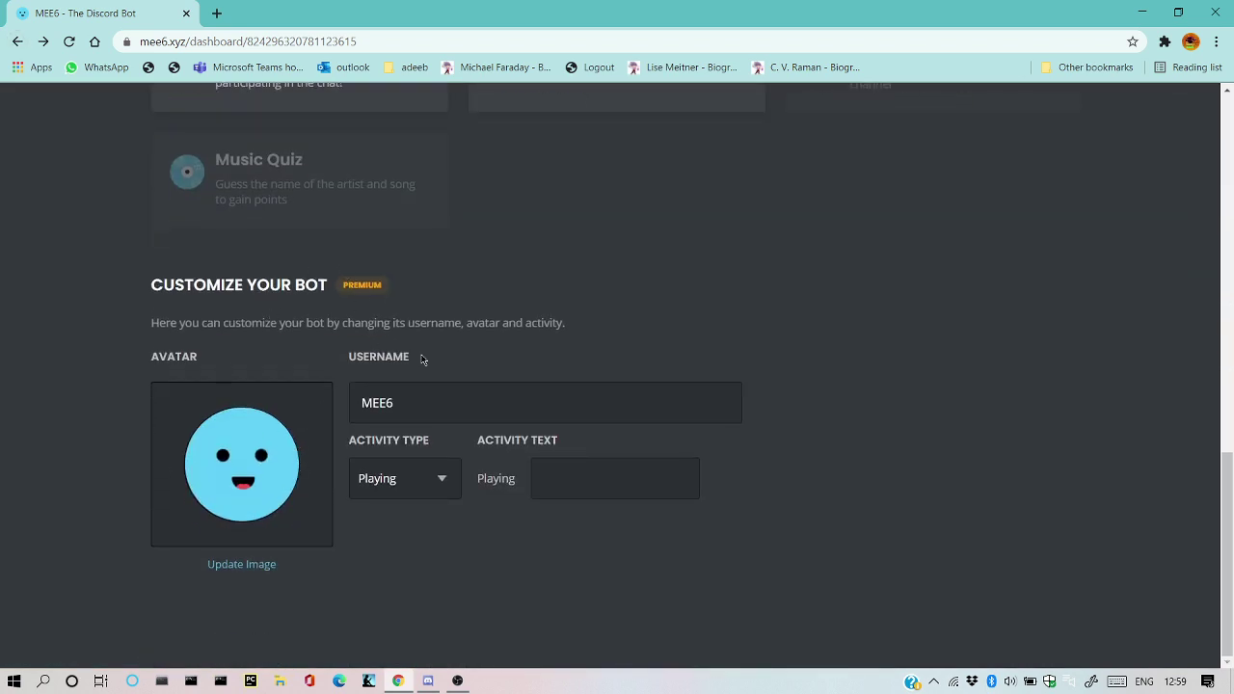
{"action": "scroll", "coordinate": [421, 360], "scroll_direction": "up", "scroll_amount": 11}
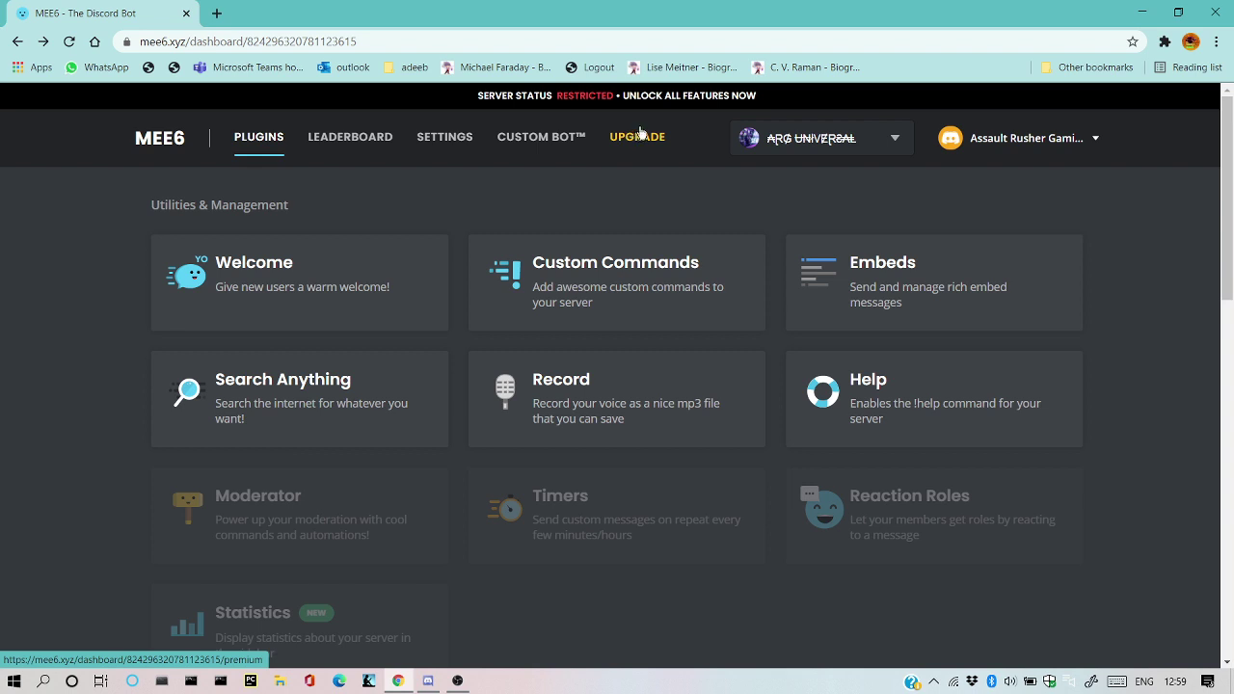
Open the custom bot settings and try to edit the MEE6 bot's username, declining the Premium upgrade
{"action": "left_click", "coordinate": [516, 133]}
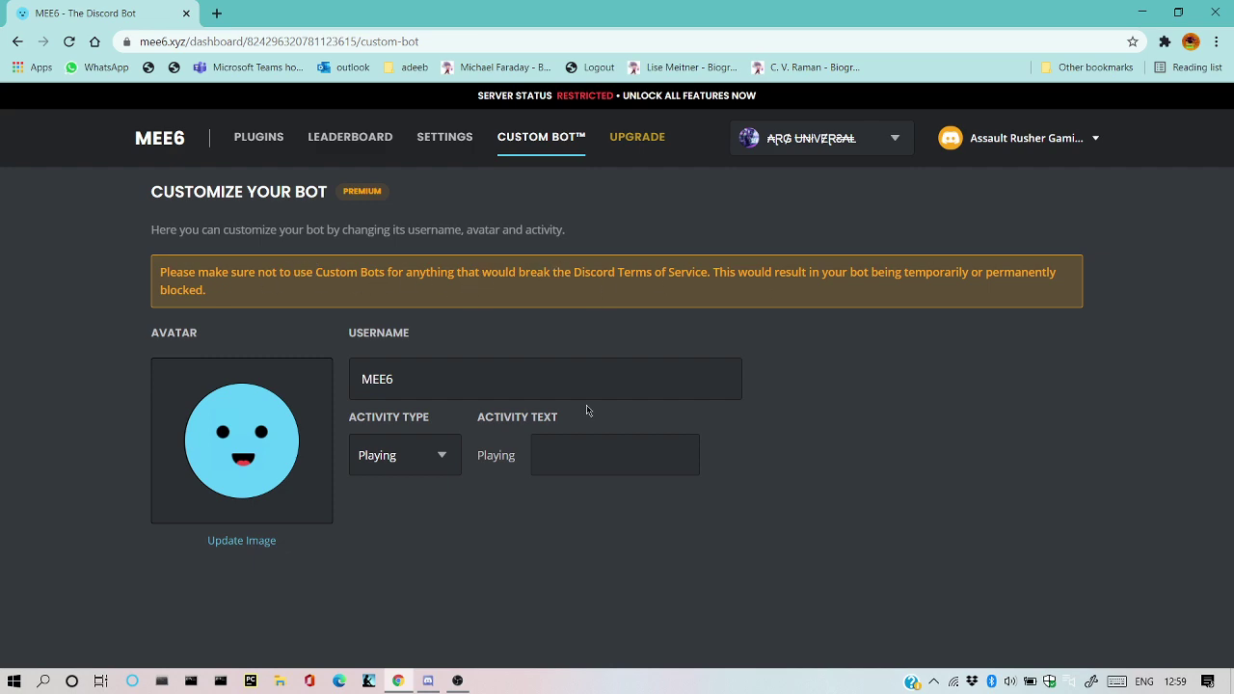
{"action": "left_click", "coordinate": [488, 399]}
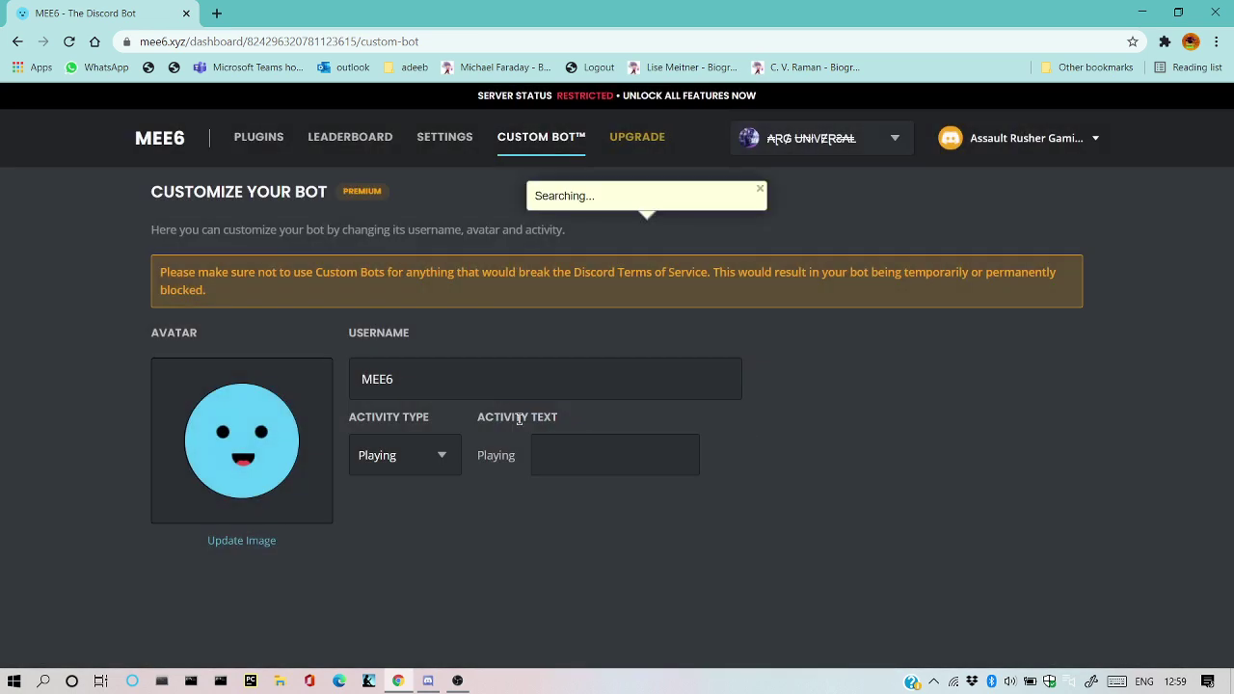
{"action": "left_click", "coordinate": [412, 374]}
{"action": "left_click", "coordinate": [442, 386]}
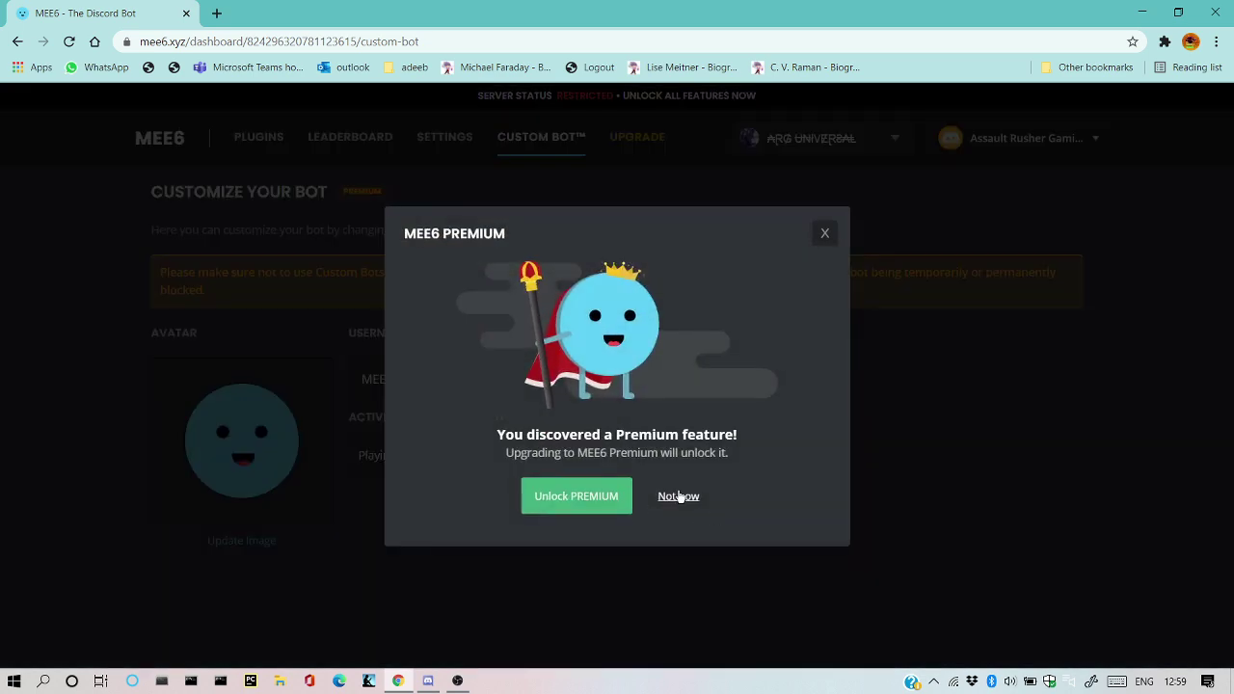
{"action": "left_click", "coordinate": [679, 497]}
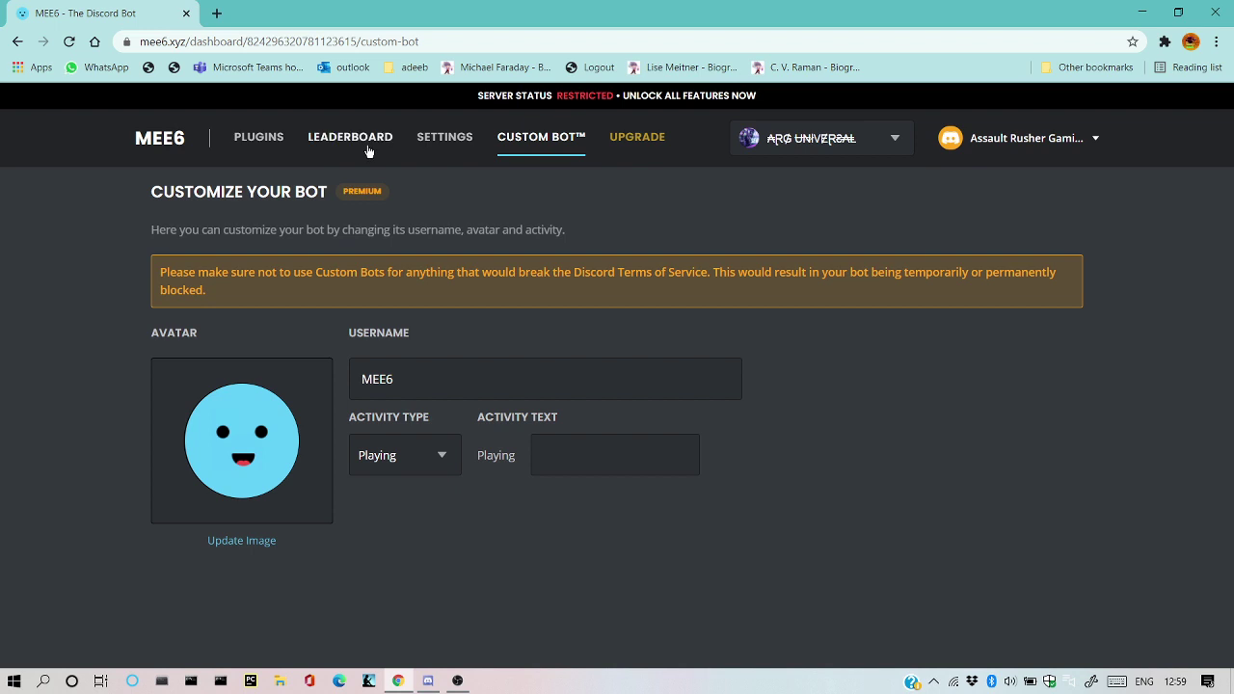
Review the server's leaderboard settings and open the MEE6 Premium upgrade page
{"action": "left_click", "coordinate": [388, 147]}
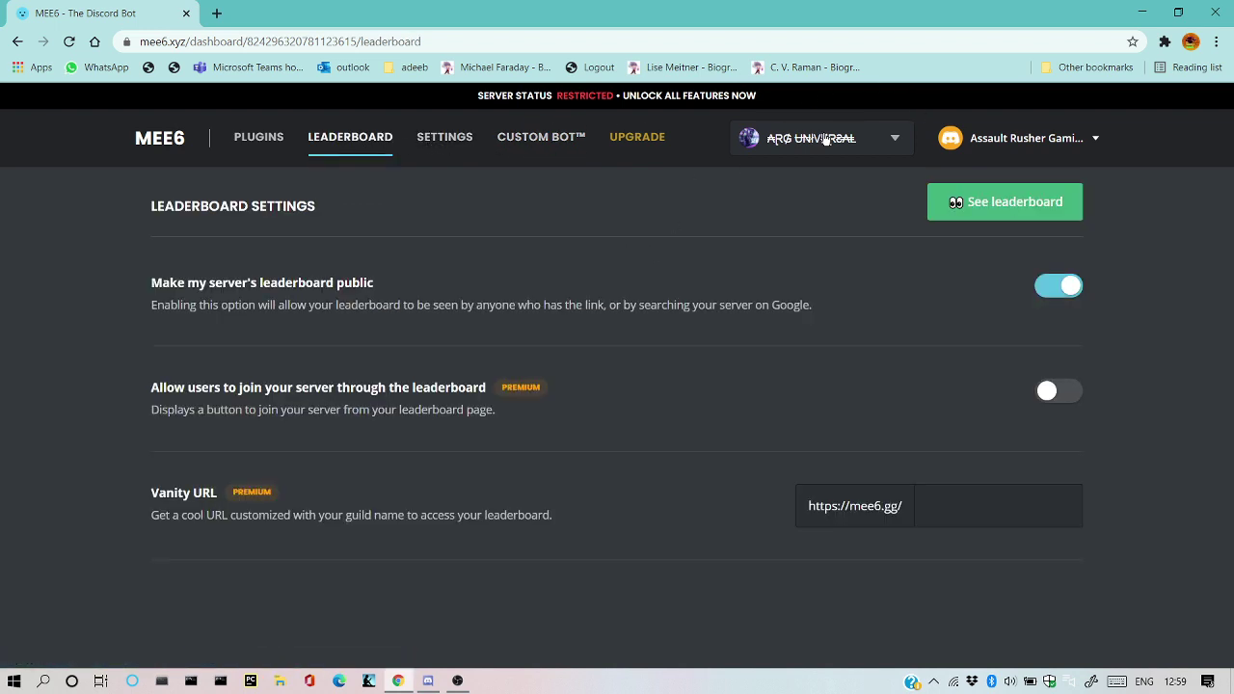
{"action": "left_click", "coordinate": [636, 137]}
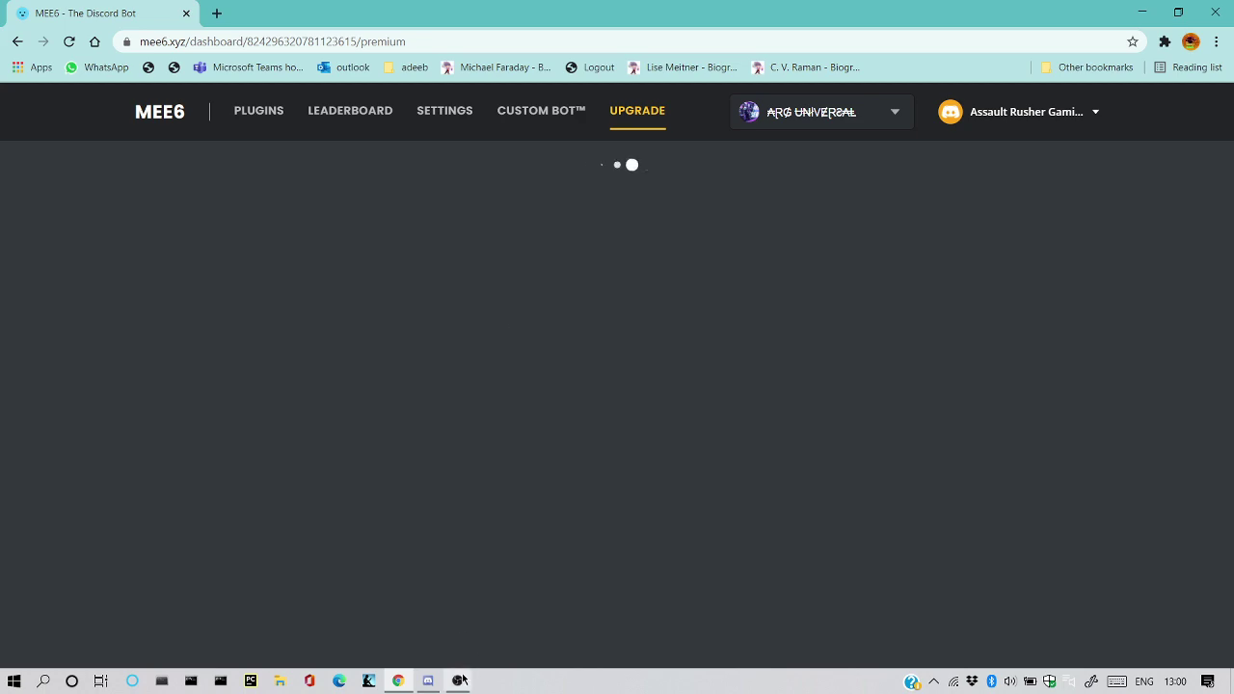
Switch to OBS and show the "like" source in the scene to play its animation, hiding it again when it ends
{"action": "left_click", "coordinate": [460, 680]}
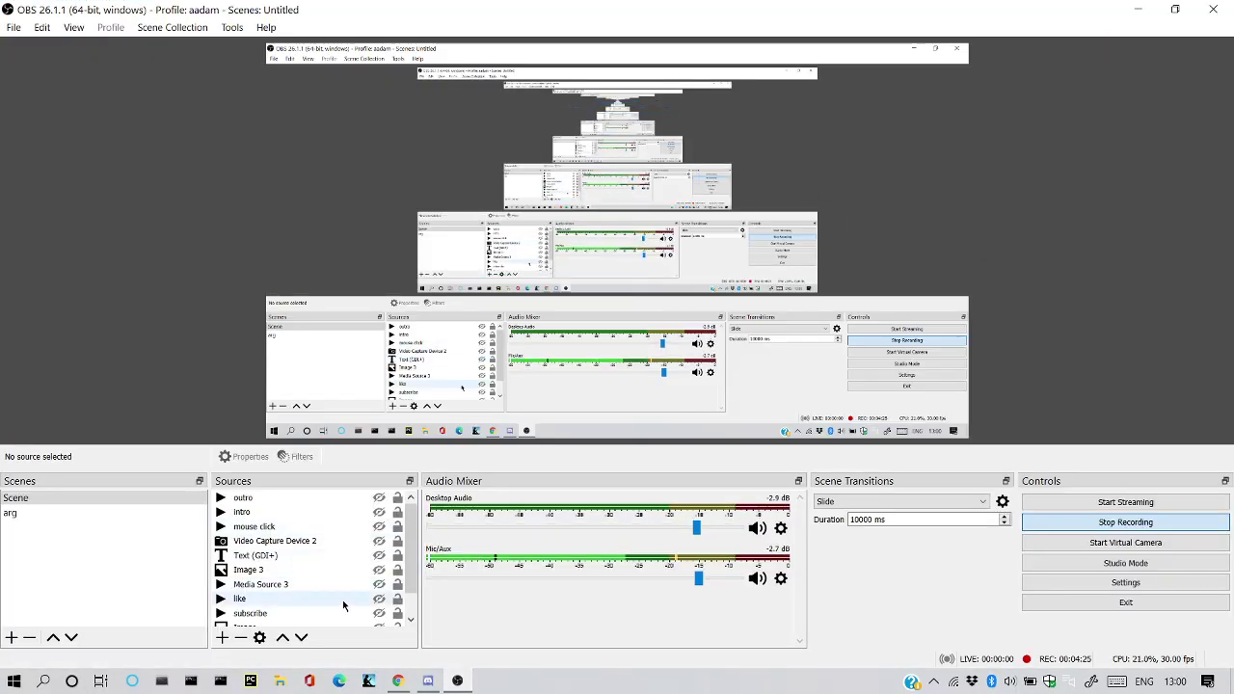
{"action": "left_click", "coordinate": [343, 602]}
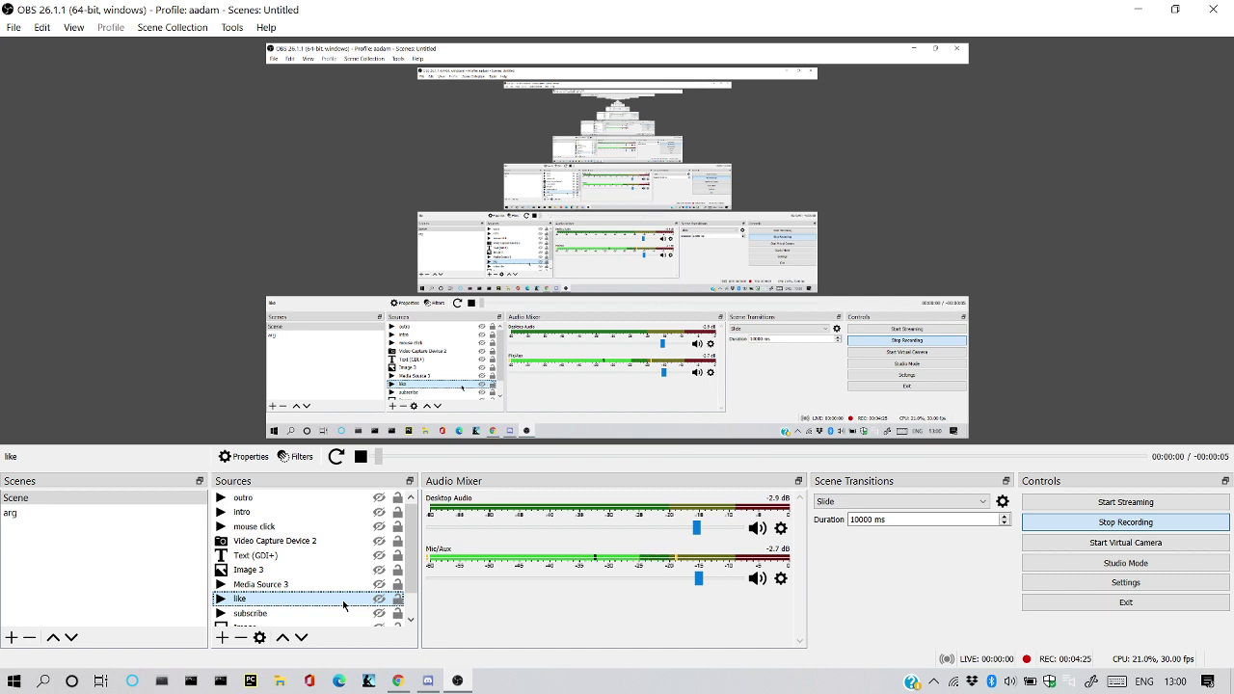
{"action": "left_click", "coordinate": [381, 599]}
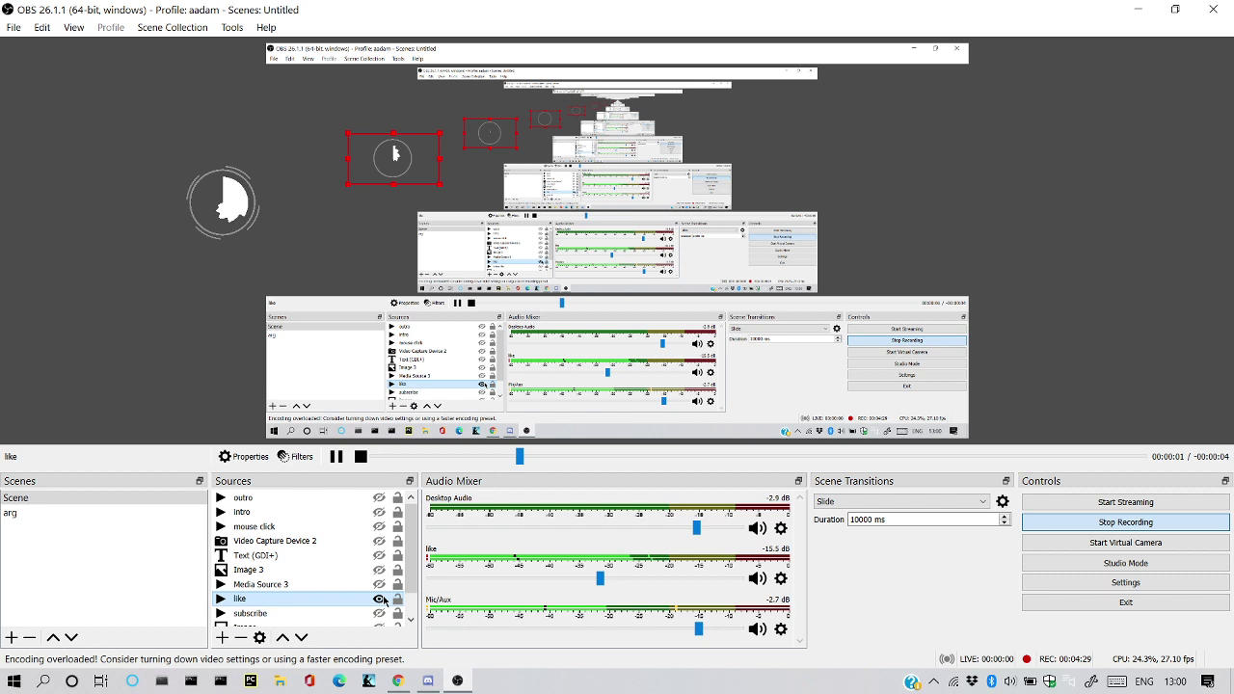
{"action": "left_click", "coordinate": [380, 600]}
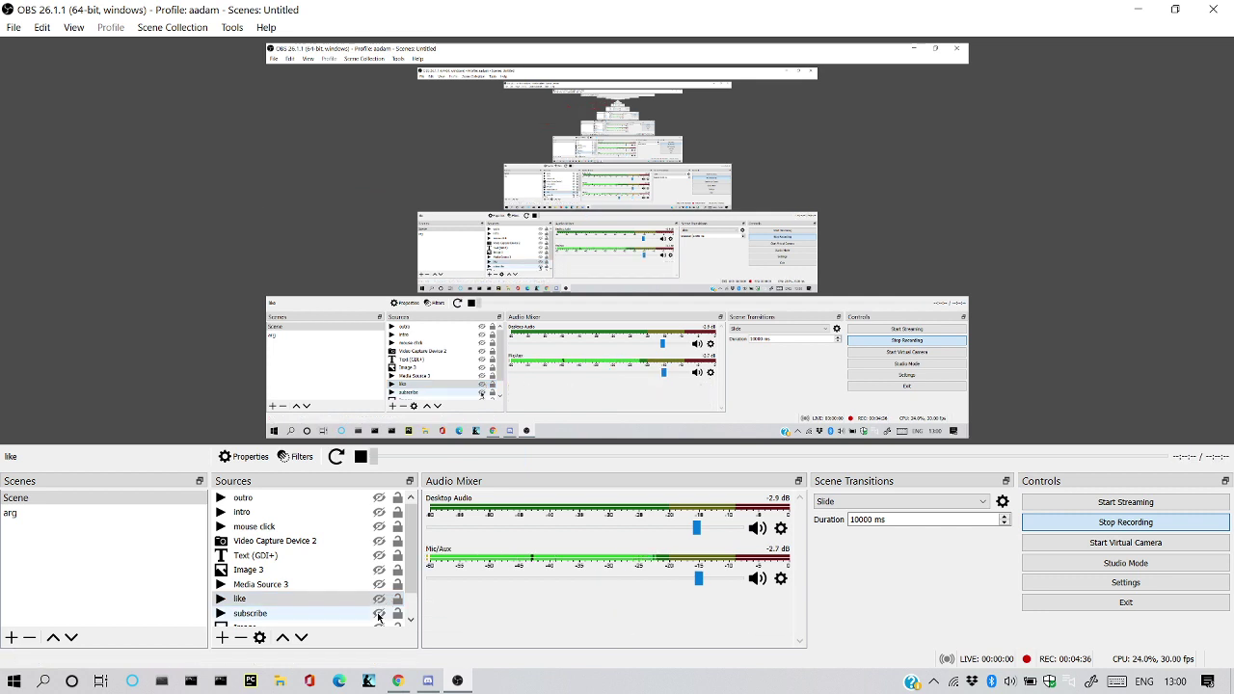